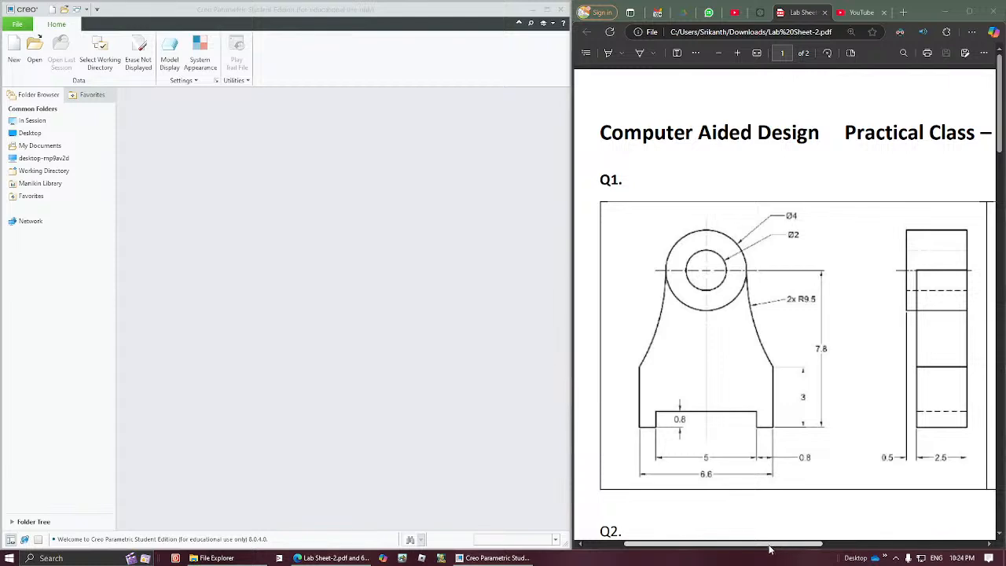
pyautogui.moveTo(770, 549)
pyautogui.mouseDown()
pyautogui.moveTo(910, 550)
pyautogui.moveTo(778, 552)
pyautogui.mouseUp()
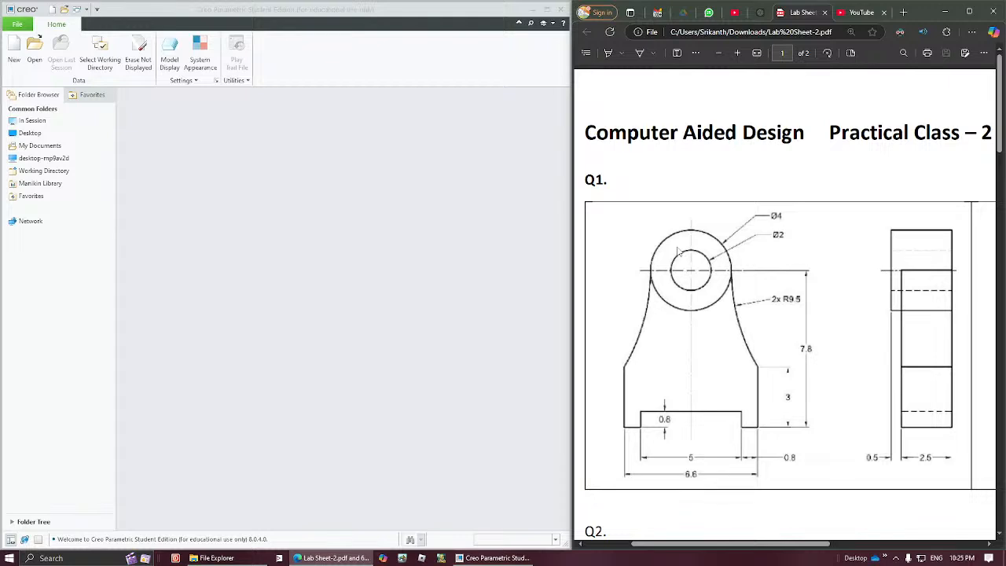
pyautogui.click(14, 51)
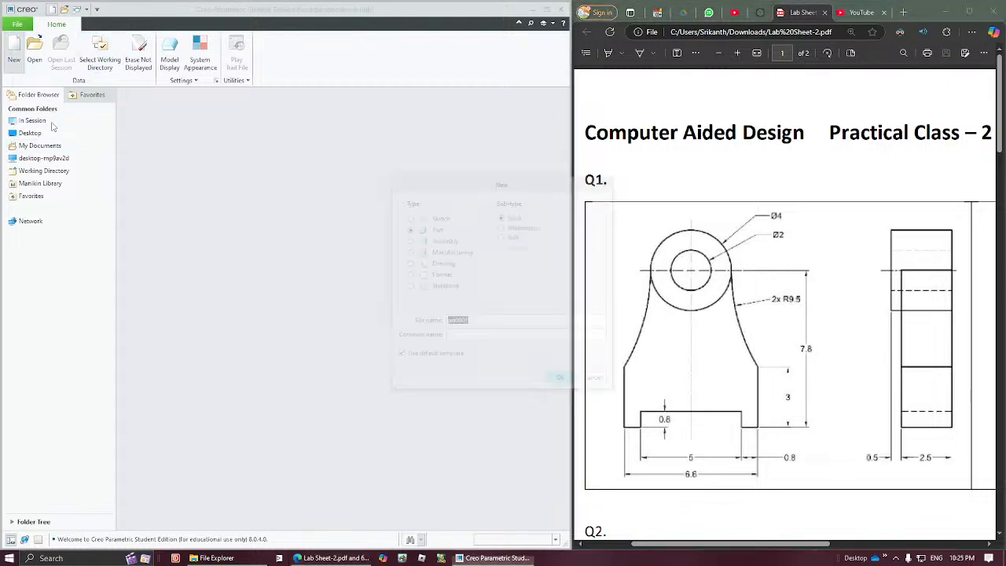
pyautogui.click(586, 379)
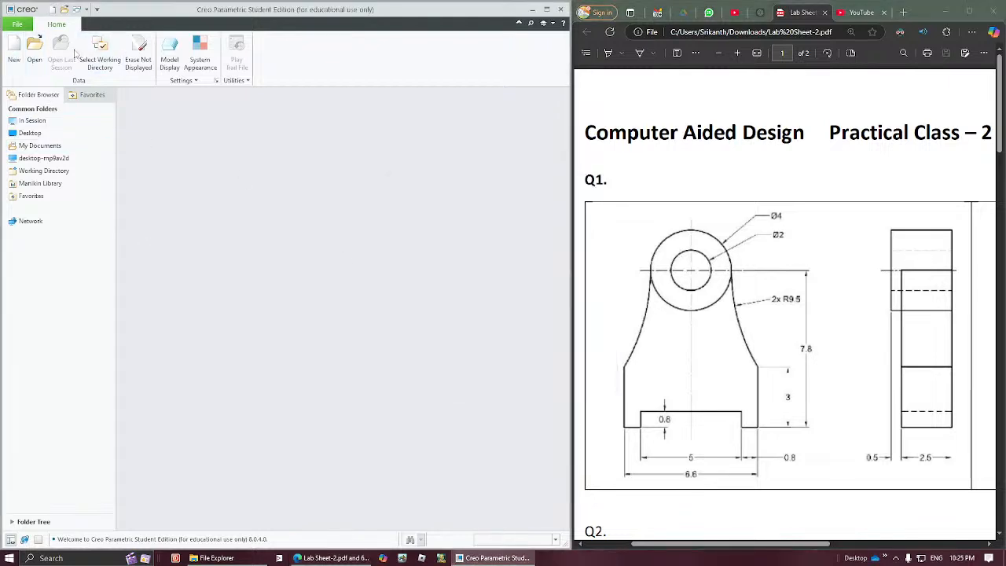
# Set the working directory to the personal folder on the Desktop.
pyautogui.click(99, 51)
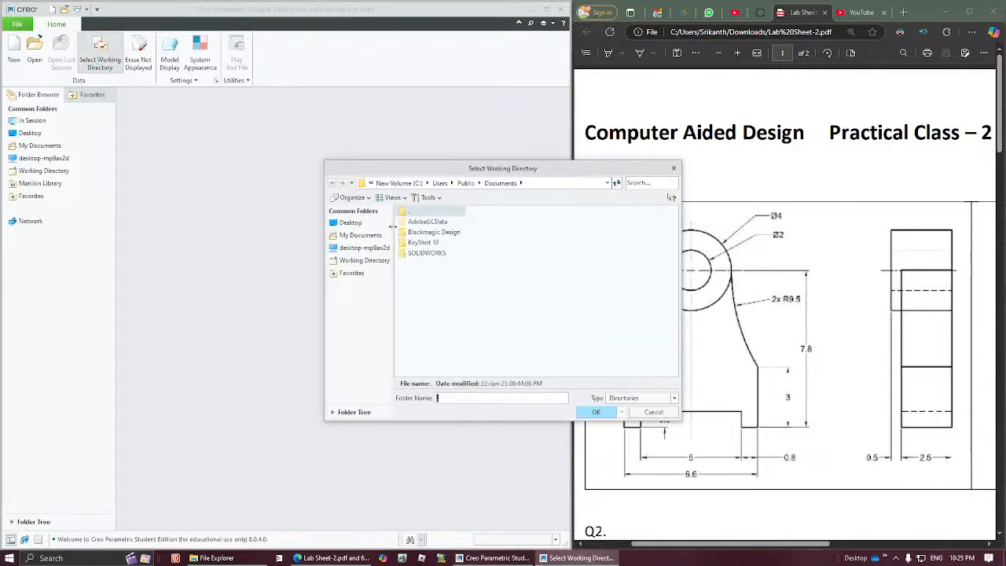
pyautogui.click(350, 222)
pyautogui.doubleClick(416, 242)
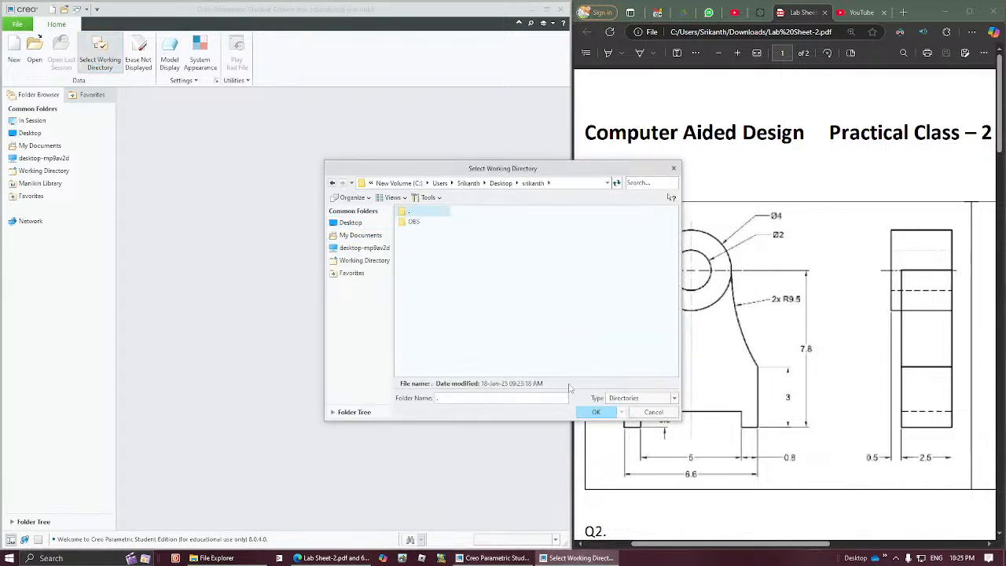
pyautogui.click(596, 412)
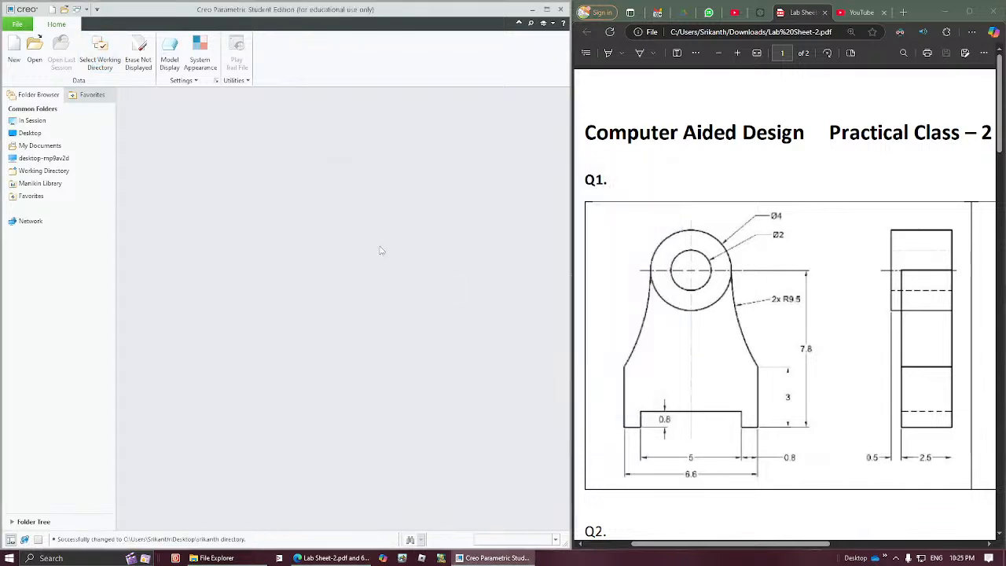
# Create a new solid part with the default template turned off, based on the inlbs_part_solid_abs template.
pyautogui.click(16, 50)
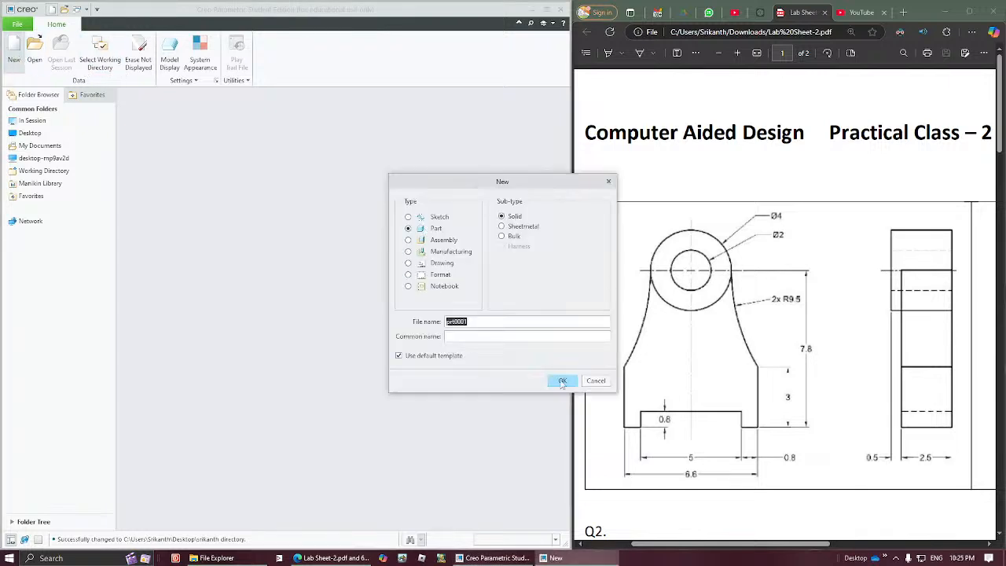
pyautogui.click(431, 356)
pyautogui.click(562, 381)
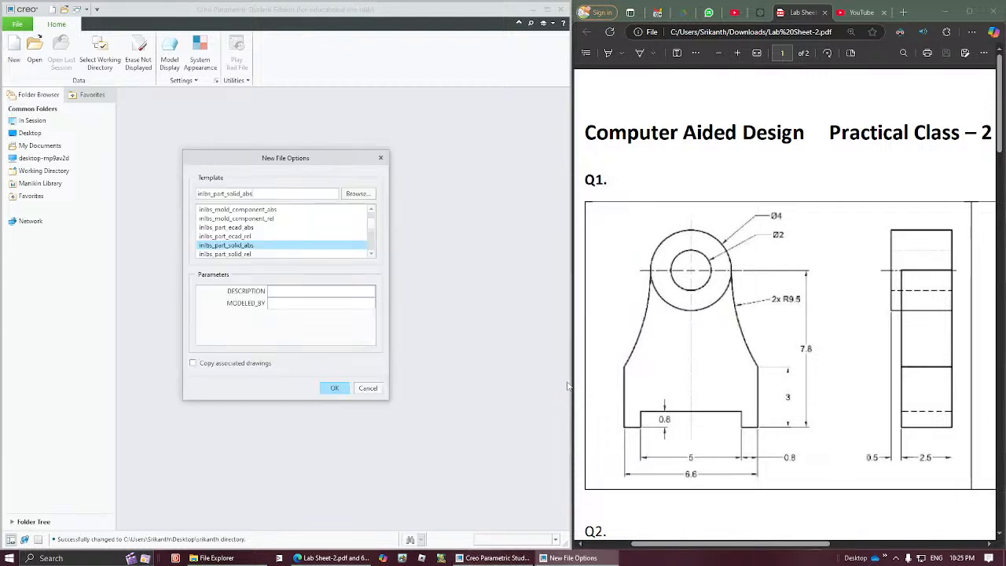
pyautogui.moveTo(290, 158); pyautogui.dragTo(420, 159)
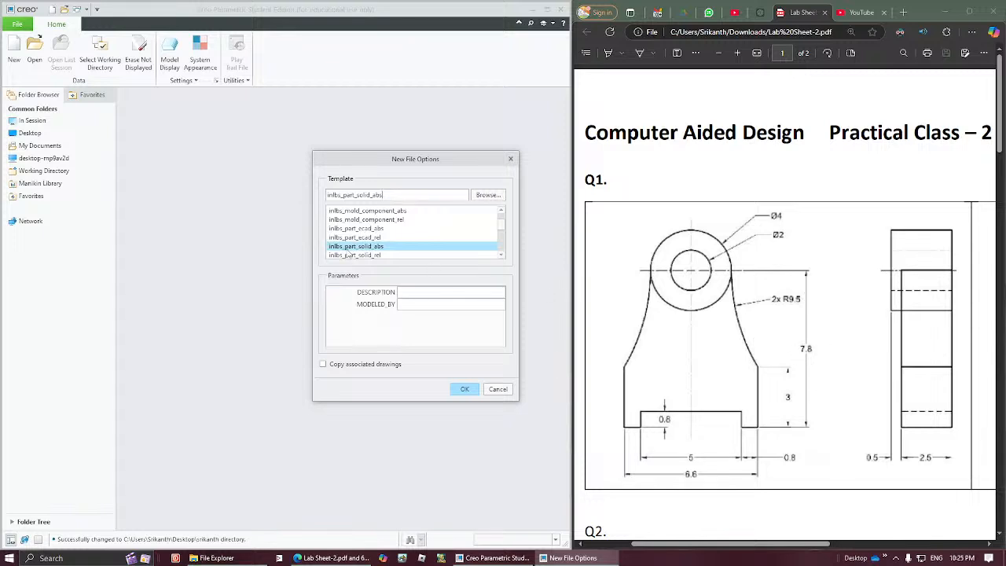
pyautogui.click(500, 210)
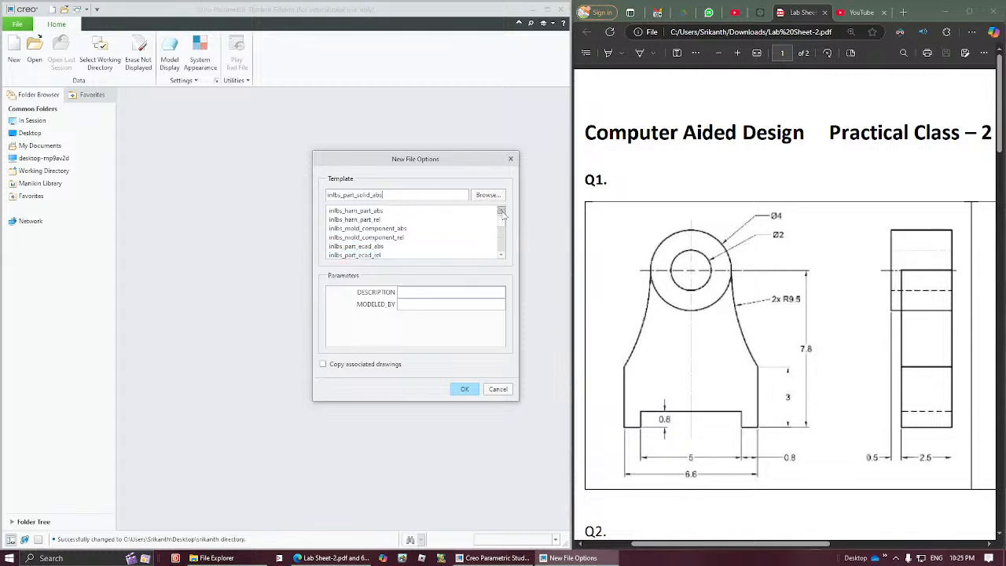
pyautogui.click(501, 211)
pyautogui.click(502, 255)
pyautogui.click(501, 254)
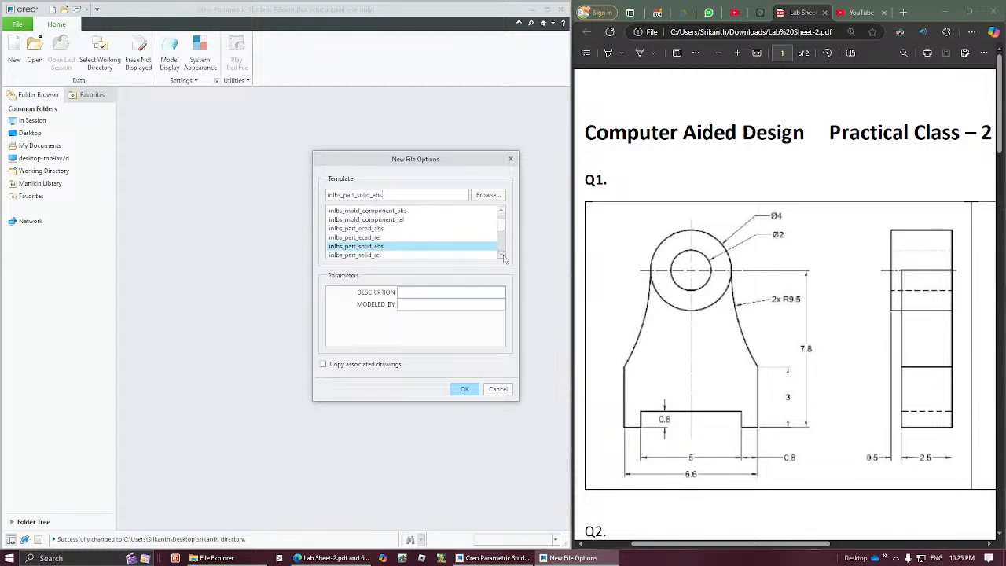
pyautogui.click(375, 248)
pyautogui.click(375, 247)
pyautogui.click(465, 390)
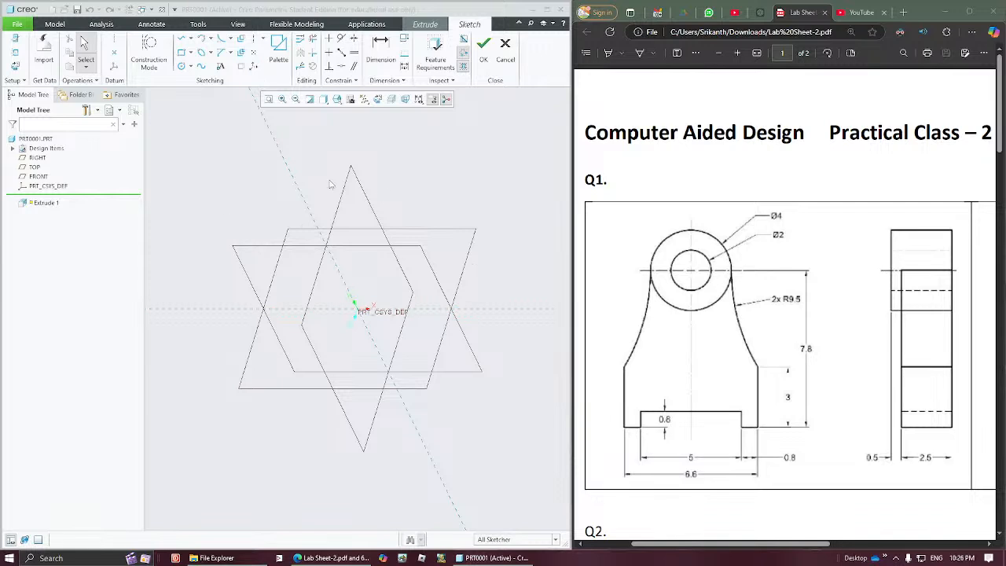
# Orient the sketch plane flat and sketch a circle about 93 in diameter on the vertical axis, about 163 above the origin.
pyautogui.click(377, 100)
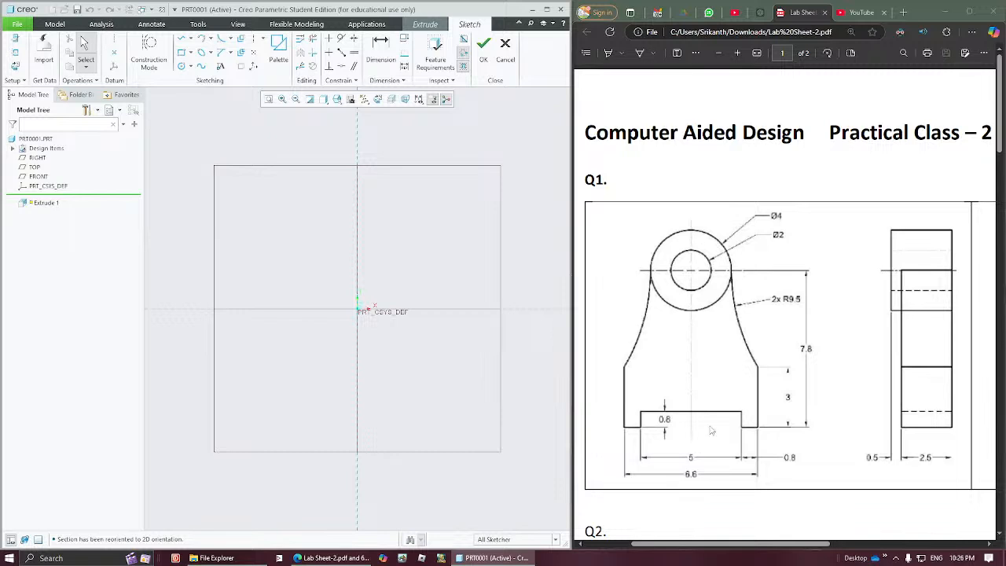
pyautogui.click(181, 68)
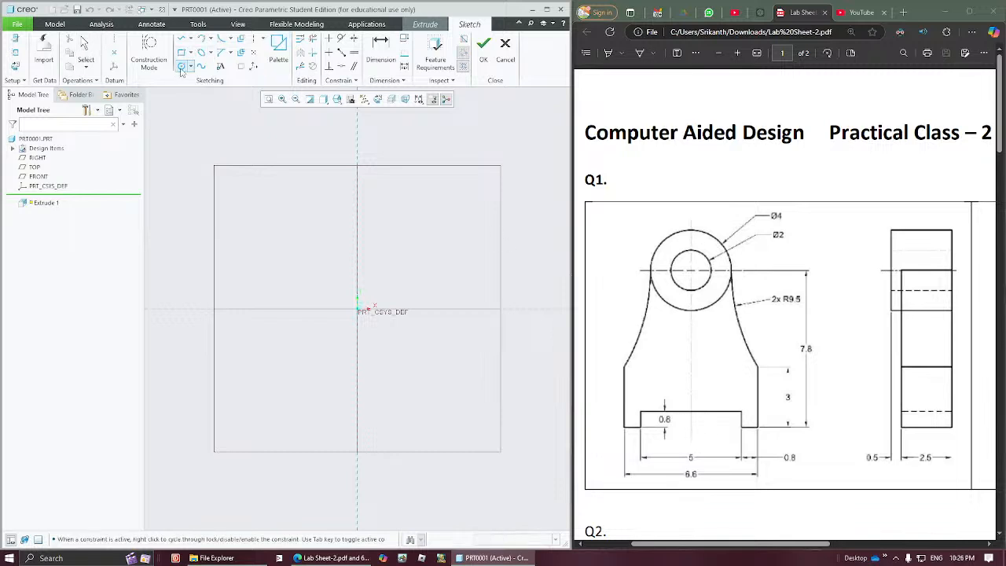
pyautogui.click(383, 224)
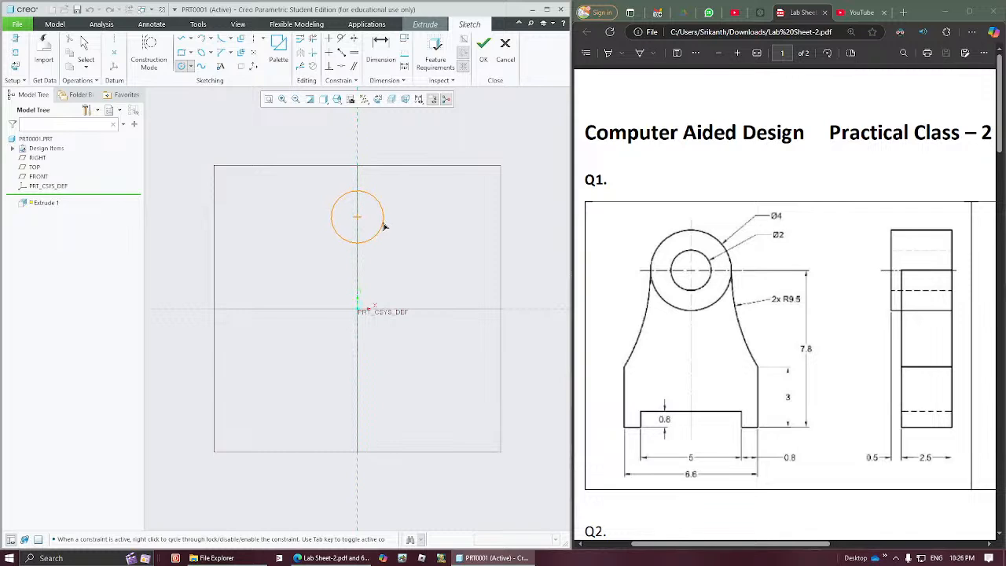
pyautogui.middleClick(430, 210)
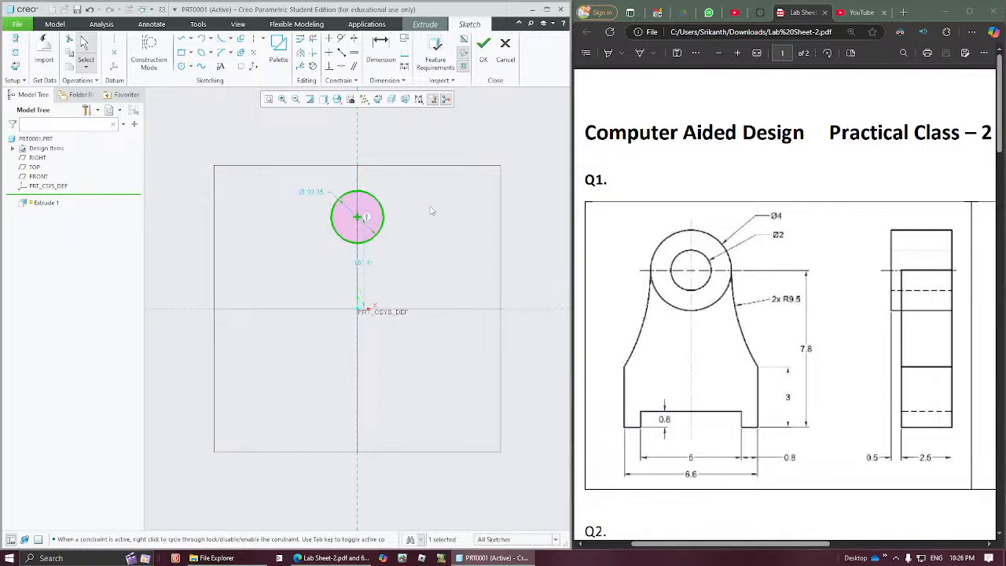
pyautogui.click(430, 211)
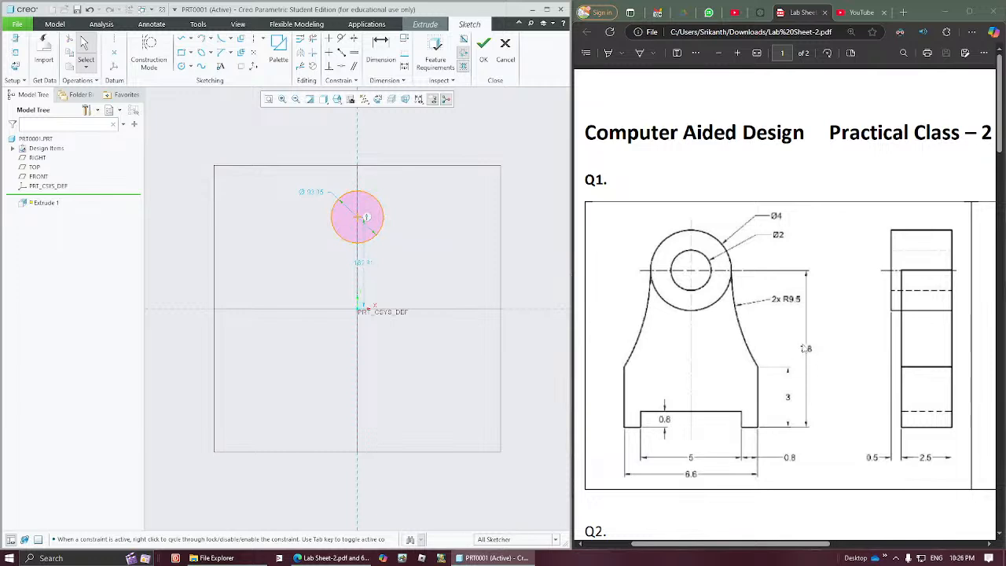
# Set the circle centre's height above the horizontal reference to 7.8 and the circle's diameter to 4.
pyautogui.doubleClick(364, 263)
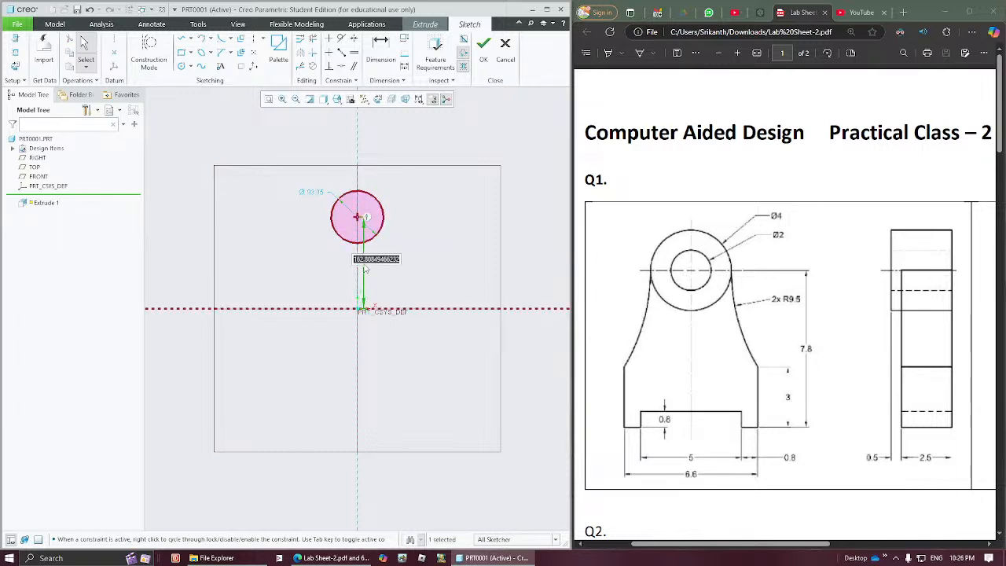
pyautogui.write('7.8')
pyautogui.press('Return')
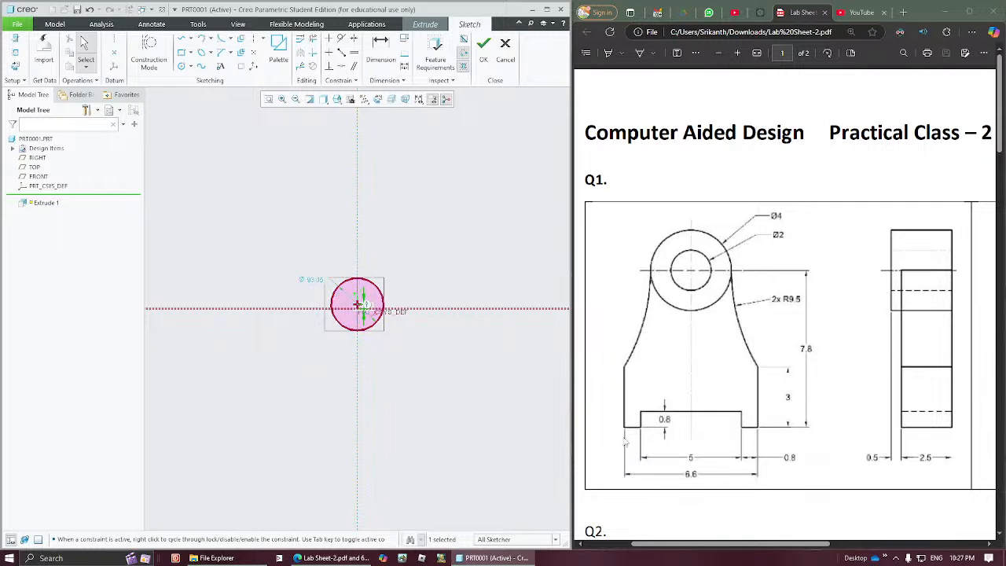
pyautogui.doubleClick(313, 281)
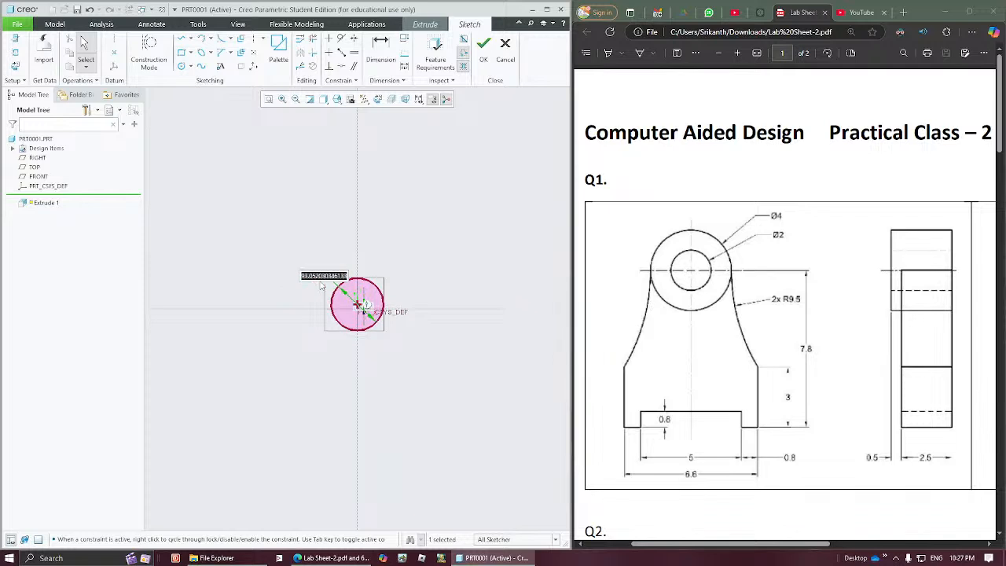
pyautogui.write('4')
pyautogui.press('Return')
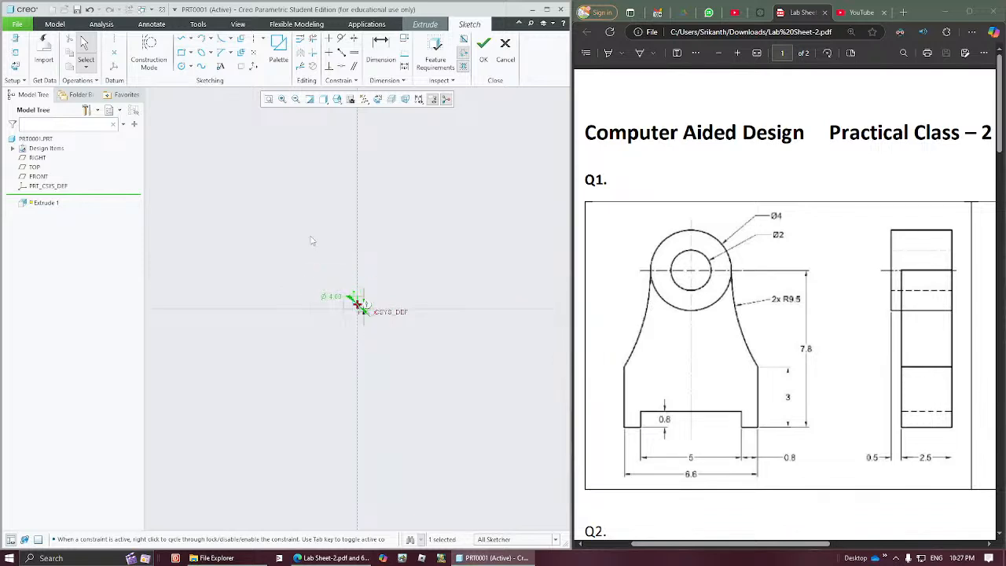
# Move the circle's height dimension closer to the circle and refit the sketch.
pyautogui.click(268, 103)
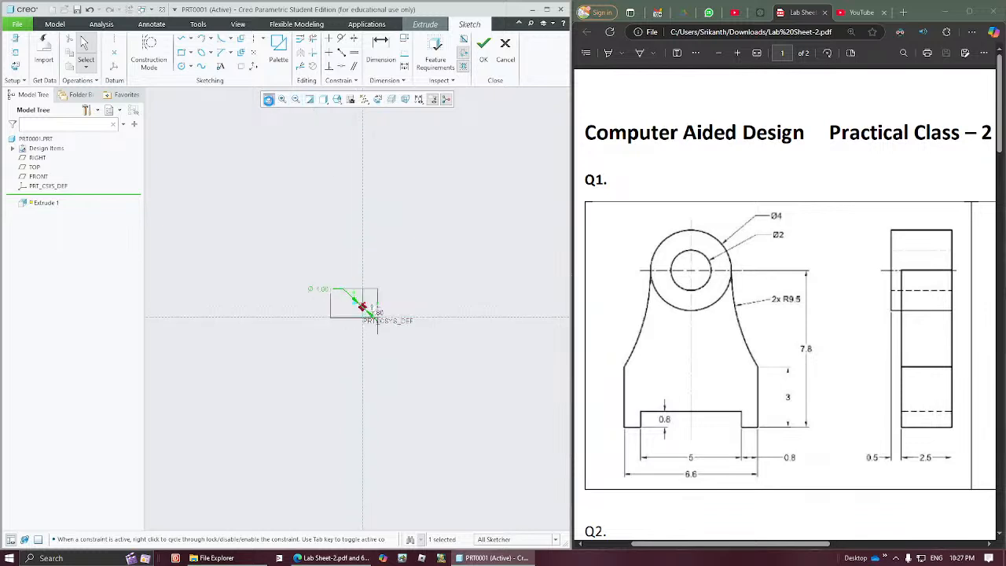
pyautogui.moveTo(181, 209); pyautogui.dragTo(380, 314)
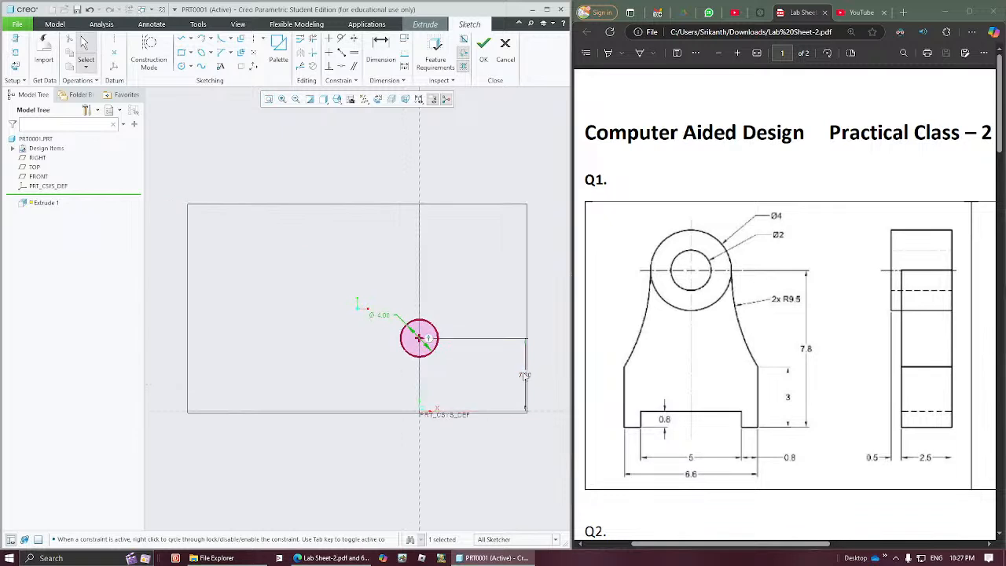
pyautogui.moveTo(525, 376); pyautogui.dragTo(461, 370)
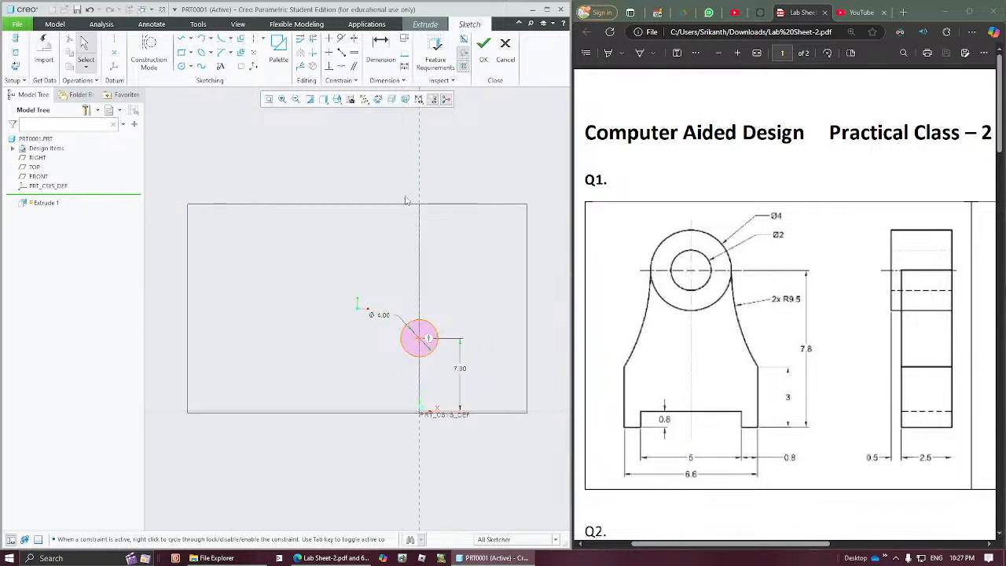
pyautogui.click(268, 99)
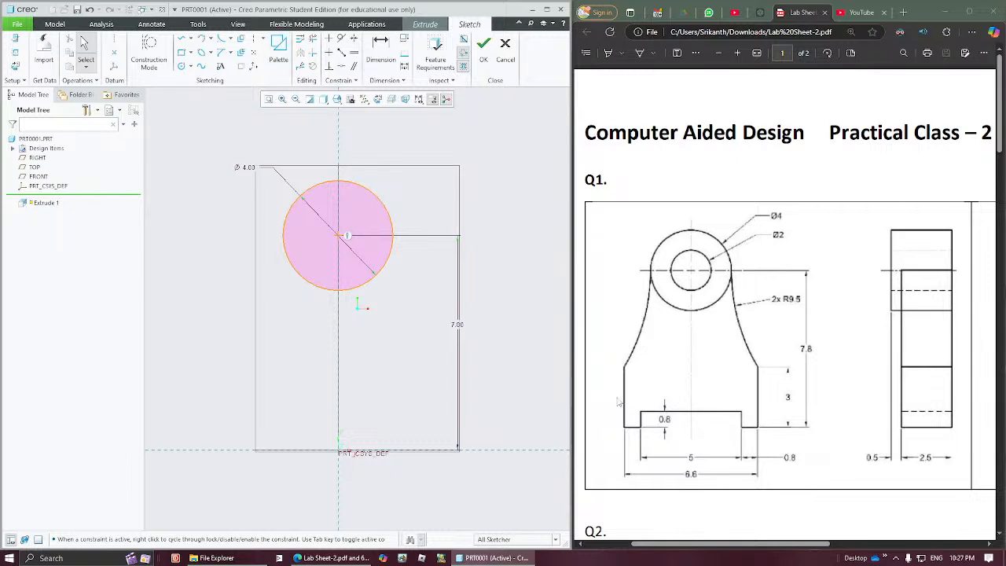
# Close the base notch with a horizontal line about 3.7 long joining the upper ends of its two short vertical edges.
pyautogui.click(182, 39)
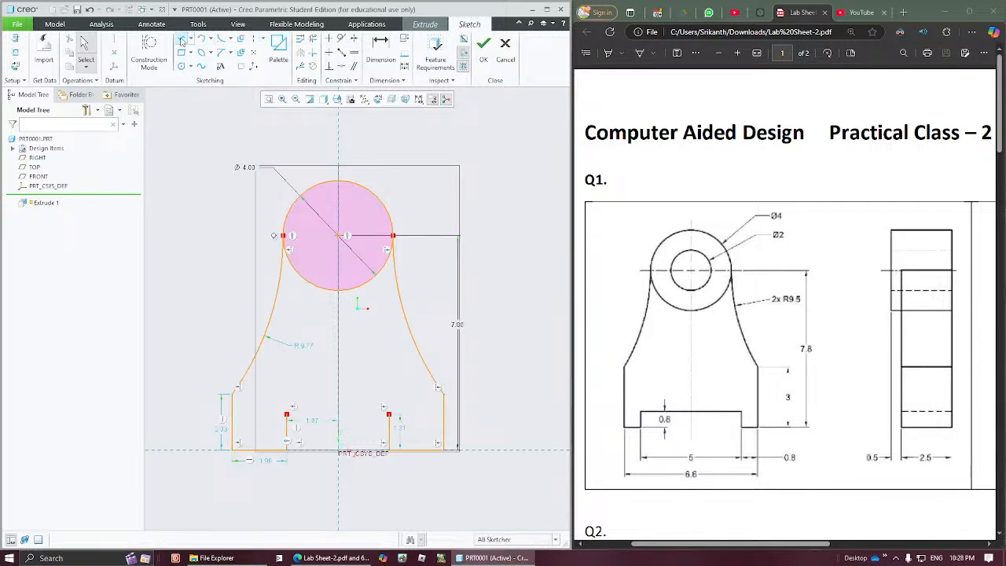
pyautogui.click(182, 39)
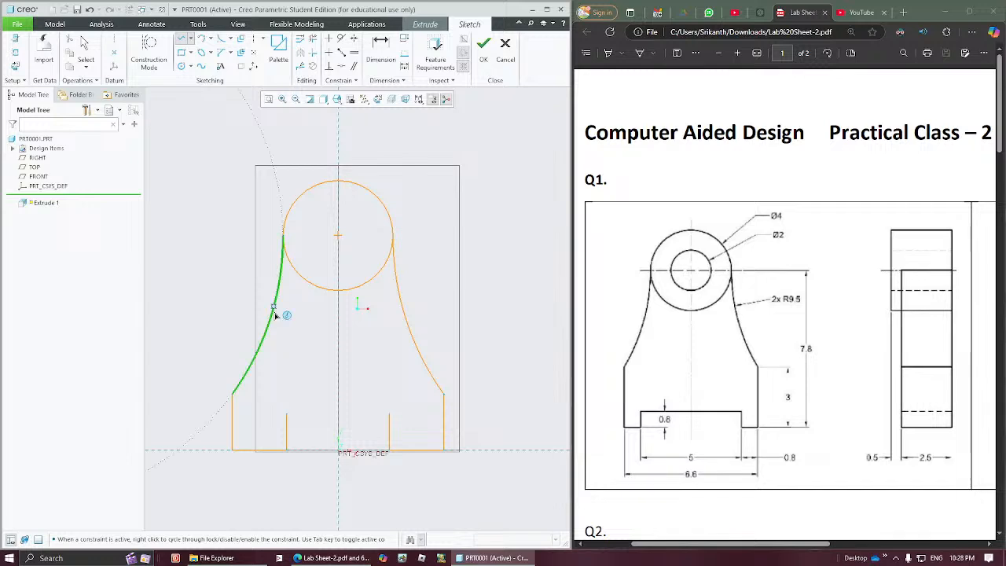
pyautogui.click(286, 414)
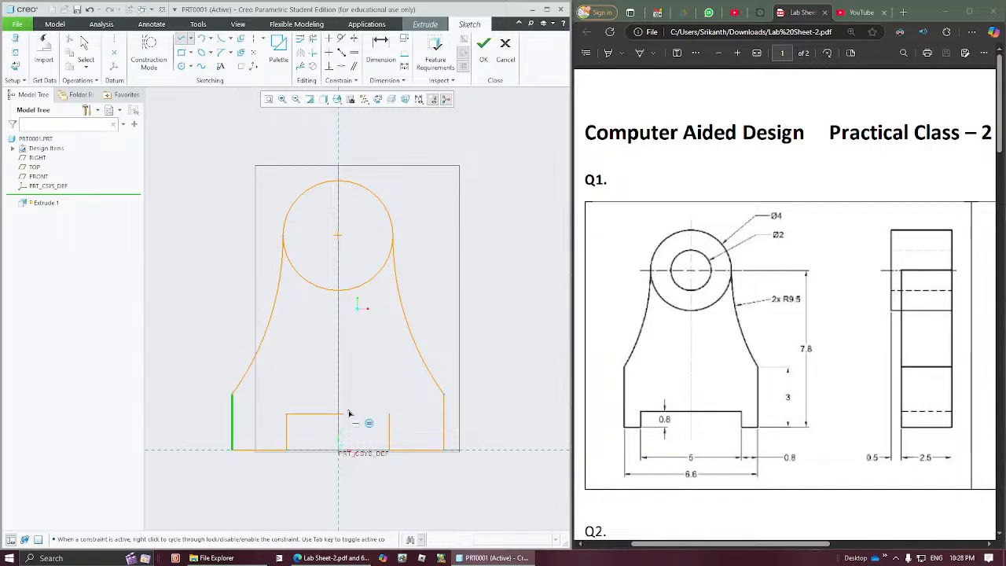
pyautogui.click(389, 414)
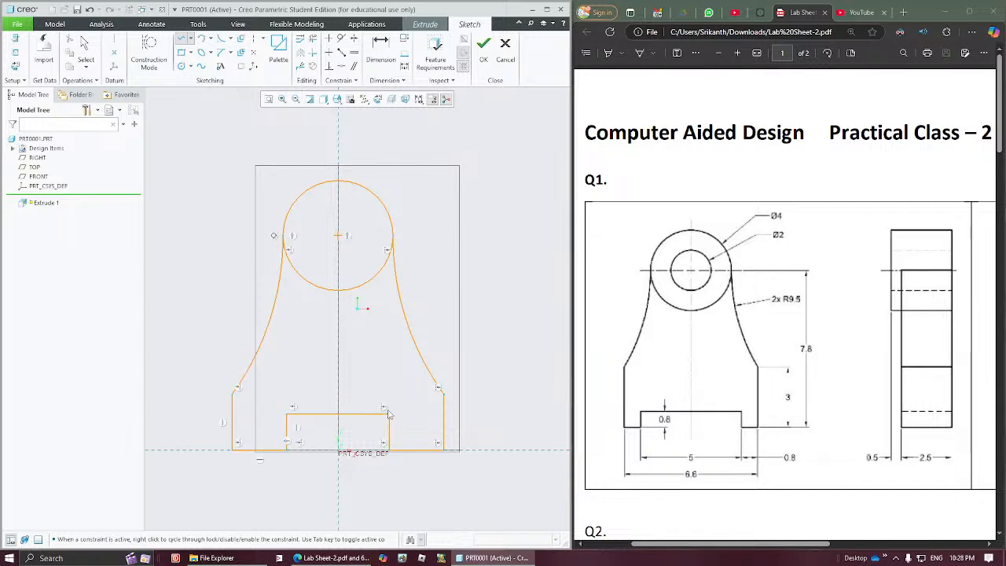
pyautogui.middleClick(389, 355)
pyautogui.middleClick(389, 354)
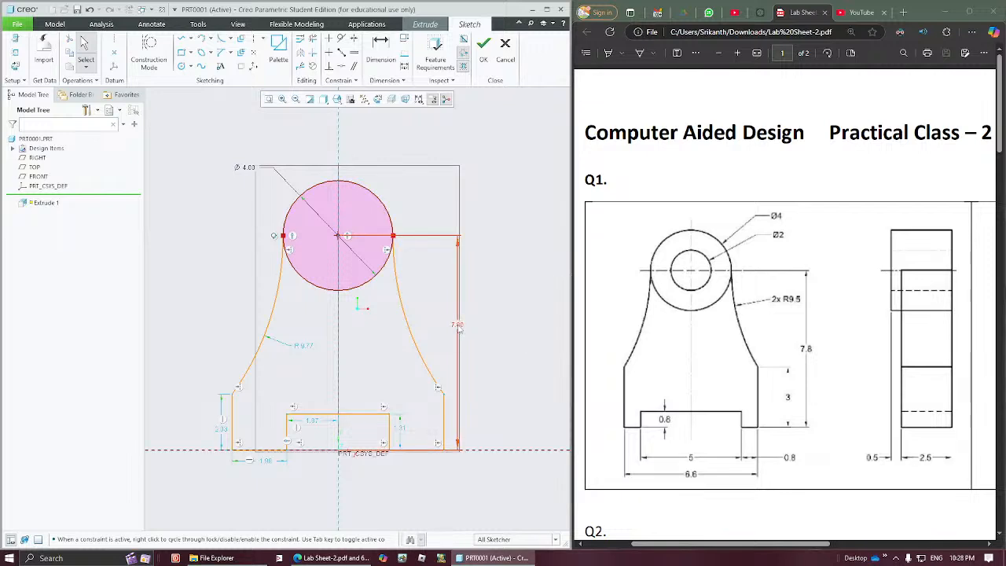
# Move the circle's height dimension outward, offset the left outer edge's dimension from the profile, and set that edge's length to 3.
pyautogui.moveTo(459, 327); pyautogui.dragTo(473, 326)
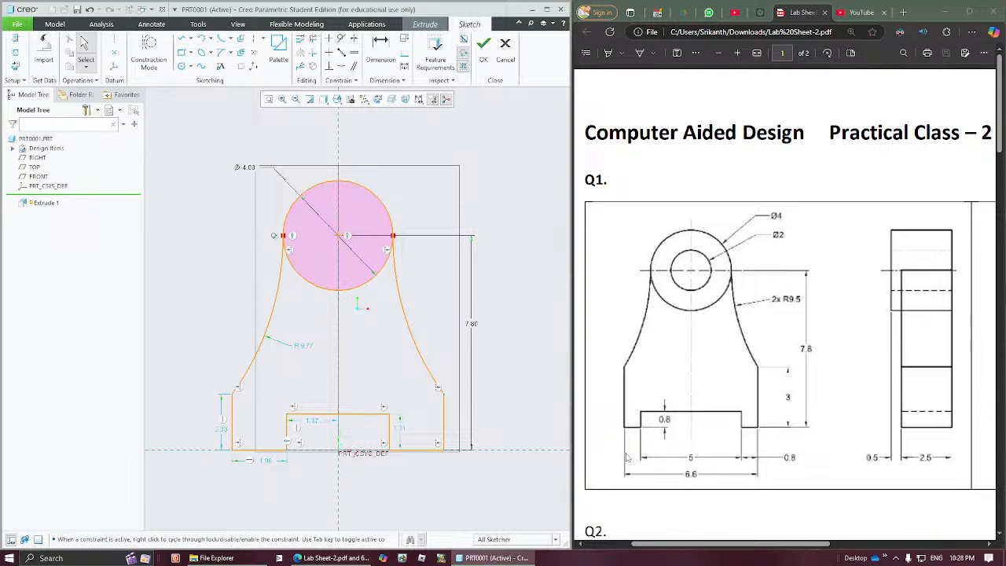
pyautogui.moveTo(225, 431); pyautogui.dragTo(205, 431)
pyautogui.doubleClick(206, 428)
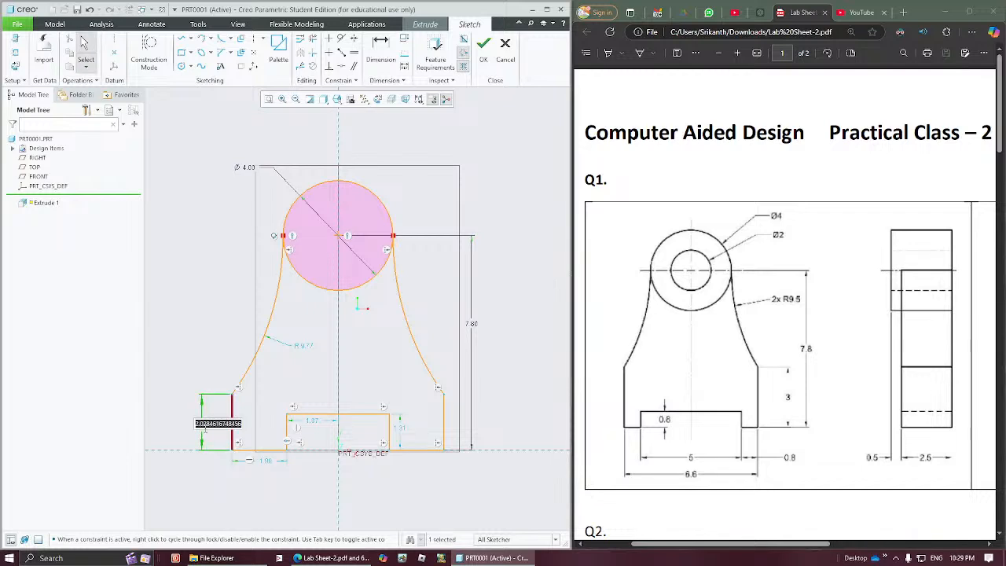
pyautogui.write('3')
pyautogui.press('Return')
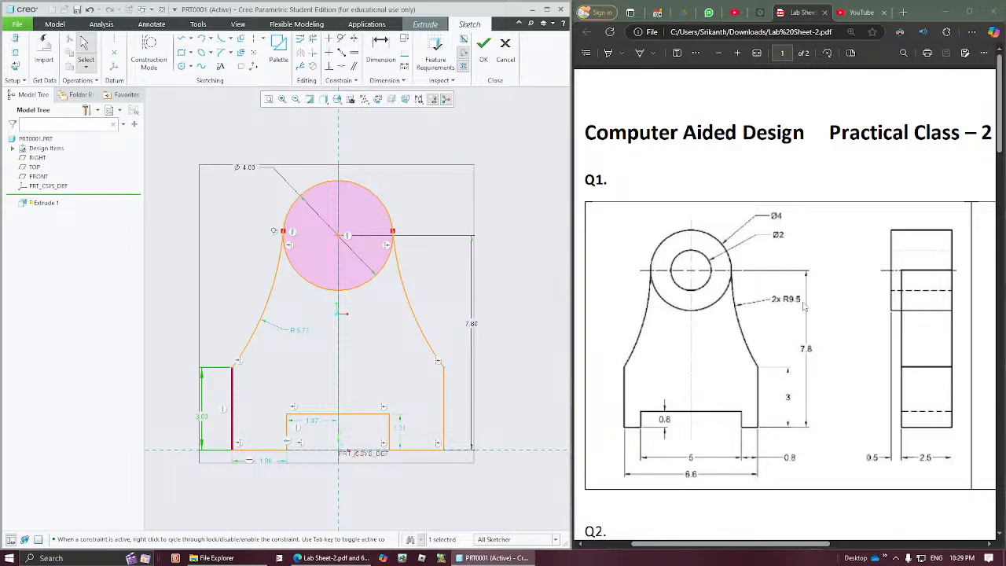
# Set the radius of the profile's left side arc to 9.5.
pyautogui.doubleClick(302, 331)
pyautogui.write('9.5')
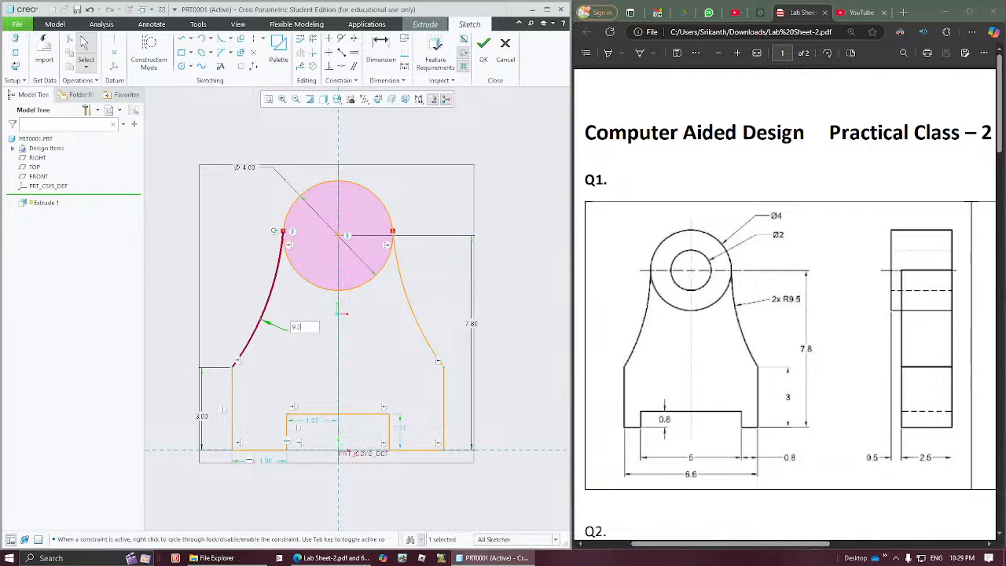
pyautogui.press('Return')
pyautogui.click(297, 301)
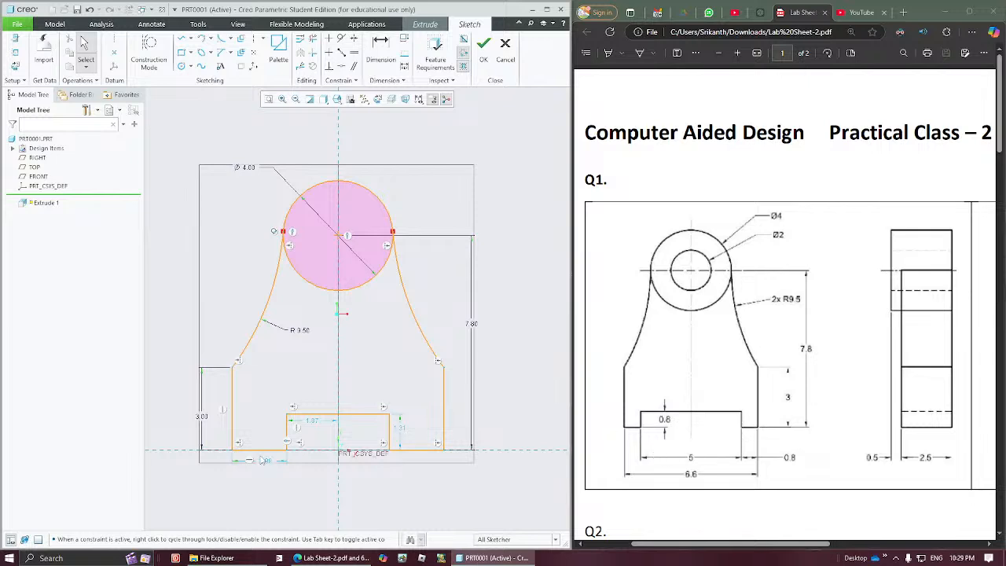
# Move the two base dimensions below the profile and dimension the overall base width between its outer vertical edges as 6.6.
pyautogui.moveTo(263, 460); pyautogui.dragTo(268, 482)
pyautogui.moveTo(312, 420); pyautogui.dragTo(313, 469)
pyautogui.click(386, 53)
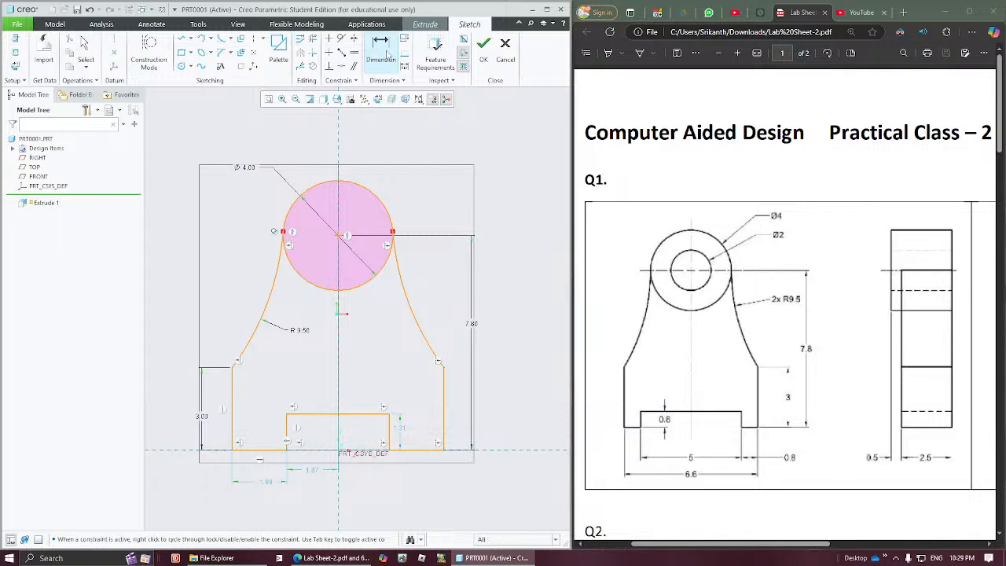
pyautogui.click(233, 419)
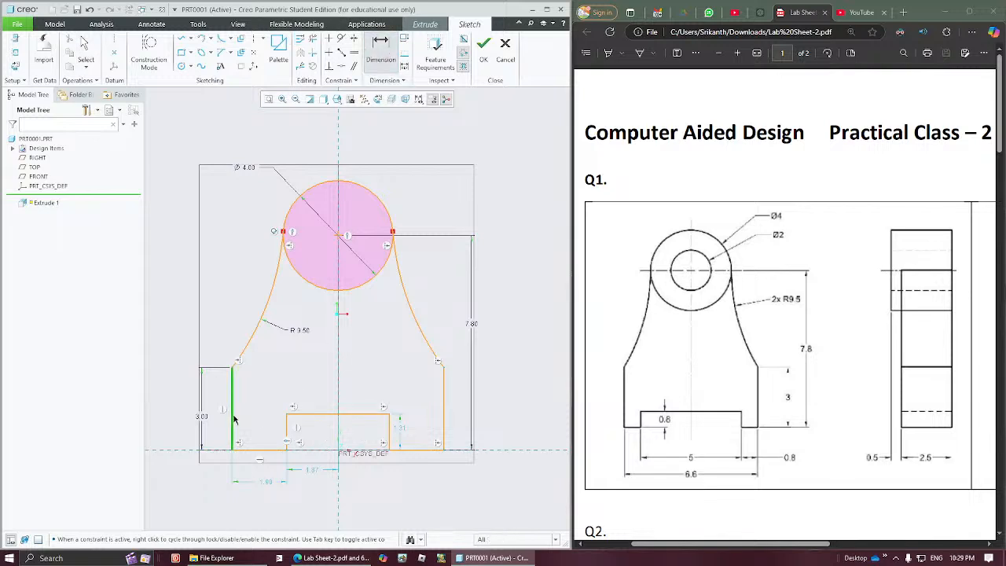
pyautogui.click(437, 423)
pyautogui.middleClick(324, 484)
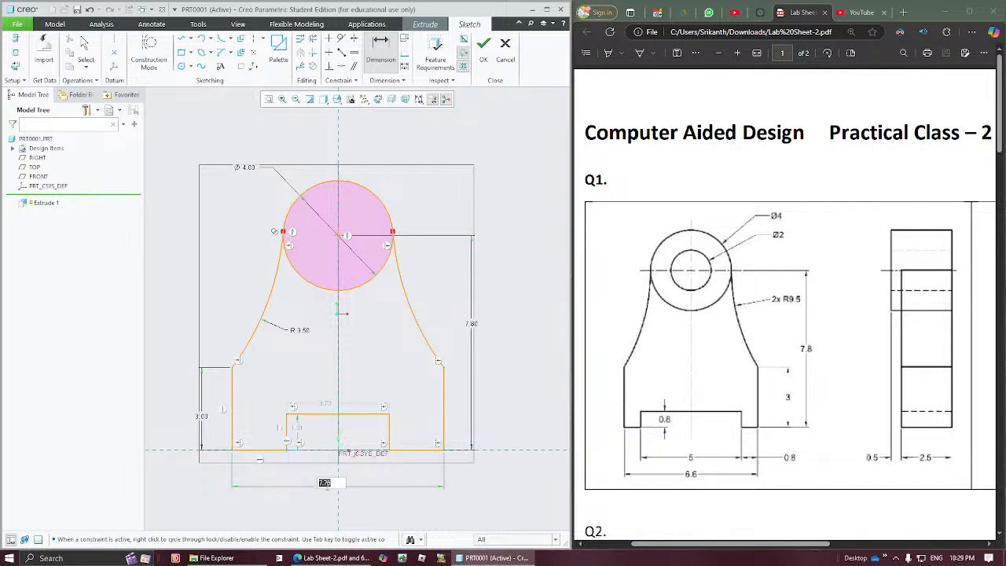
pyautogui.write('6.6')
pyautogui.press('Return')
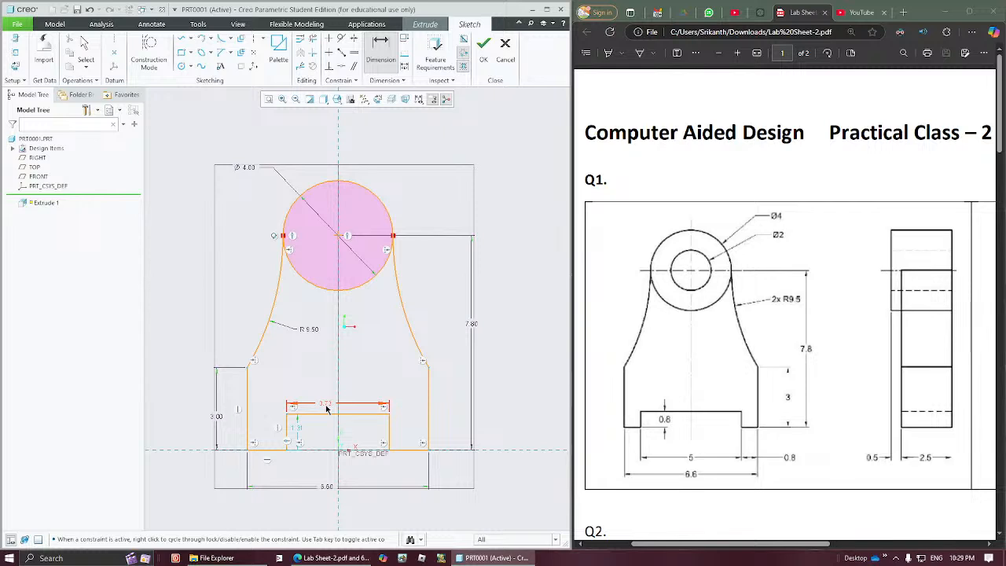
pyautogui.middleClick(345, 389)
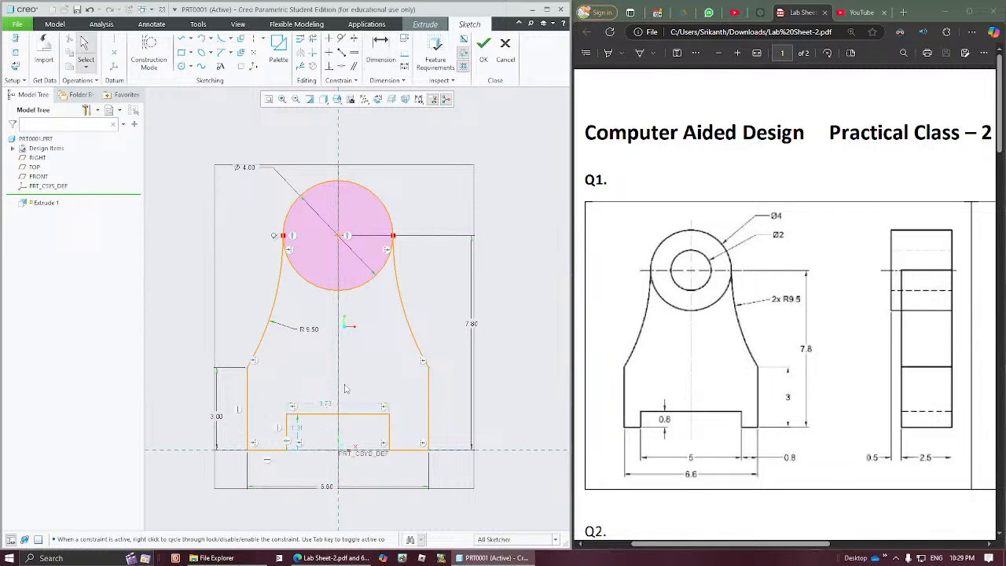
# Move the notch's width dimension below the base and size the notch 5 wide by 0.8 deep.
pyautogui.moveTo(325, 404); pyautogui.dragTo(323, 472)
pyautogui.doubleClick(323, 471)
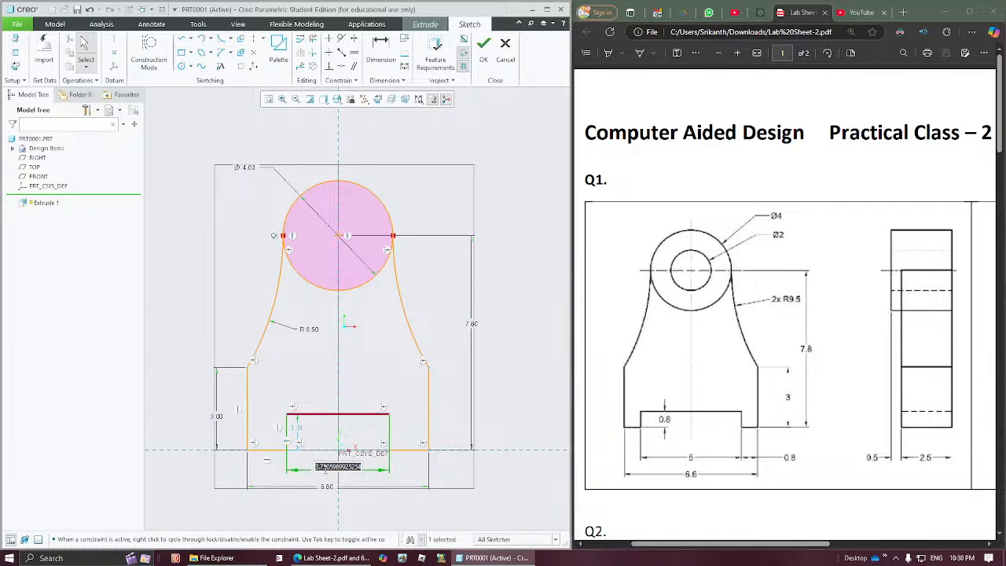
pyautogui.write('5')
pyautogui.press('Return')
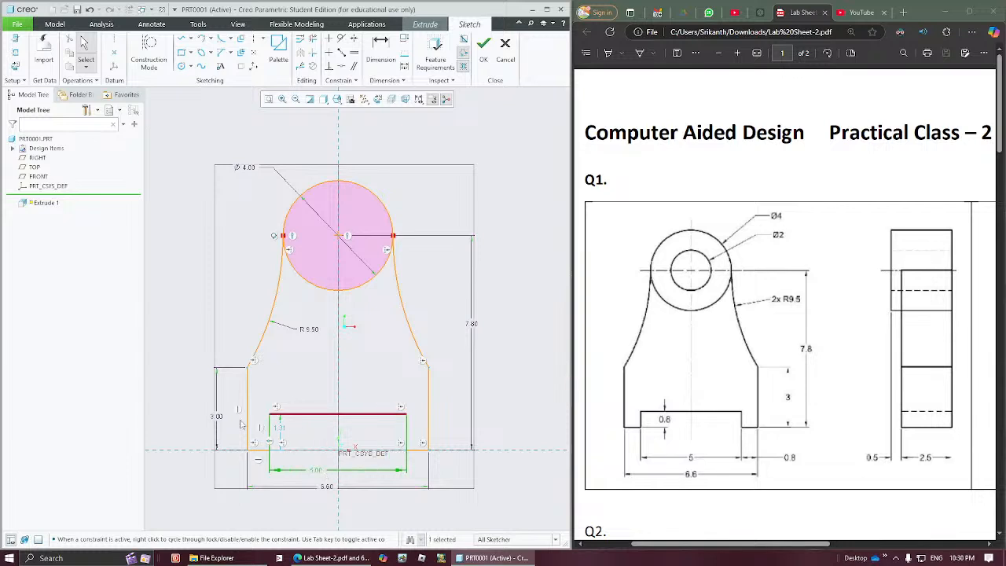
pyautogui.doubleClick(279, 427)
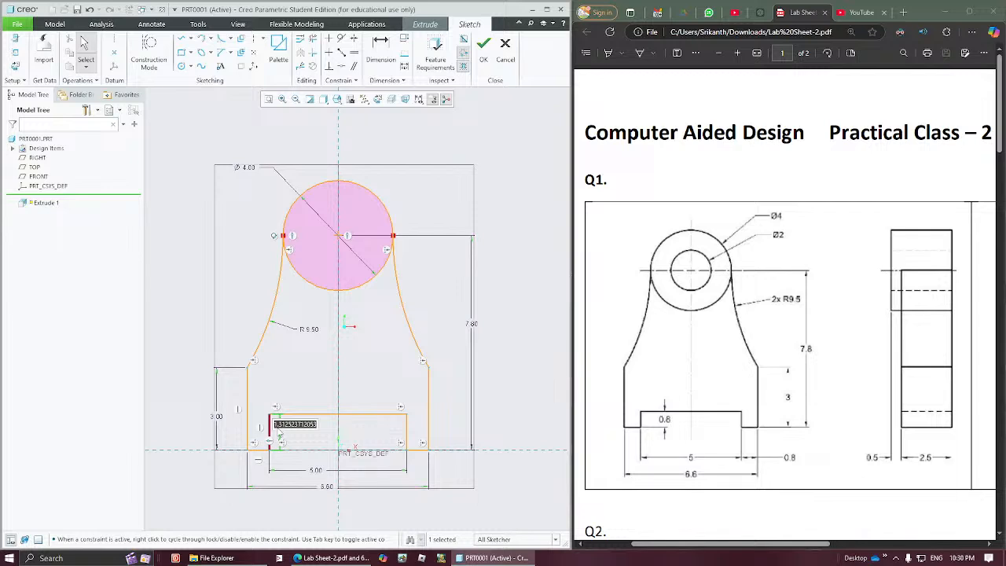
pyautogui.write('0.8')
pyautogui.press('Return')
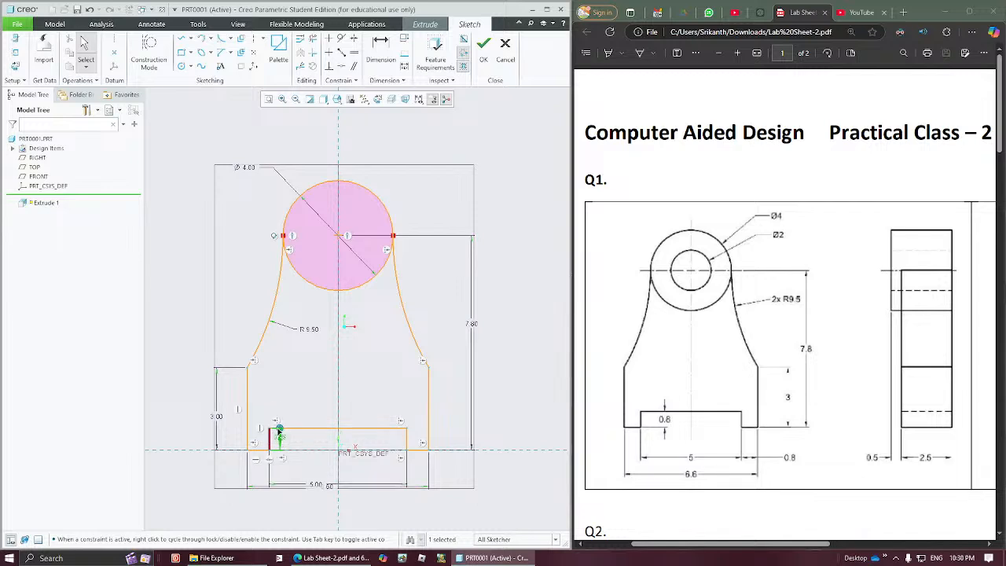
pyautogui.click(395, 388)
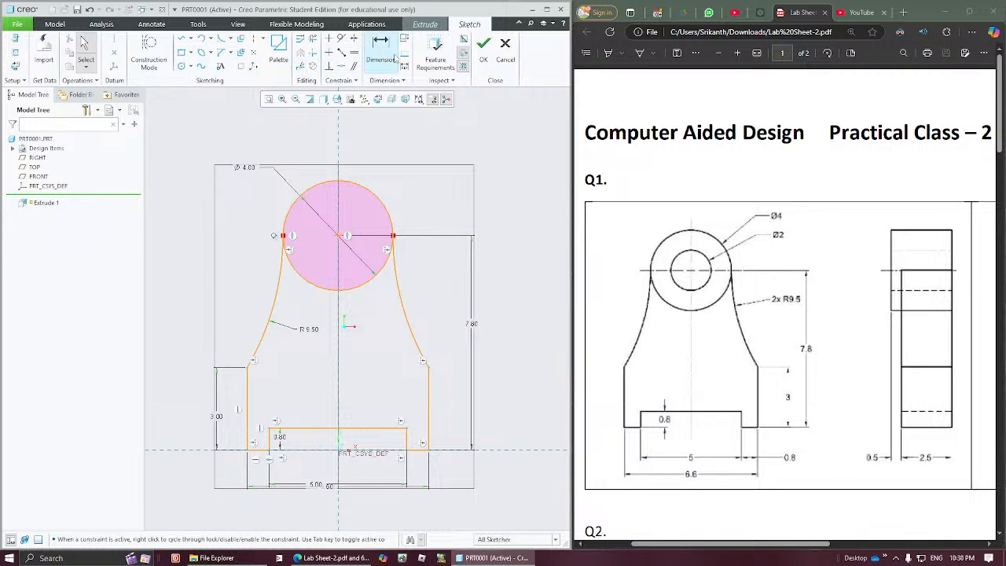
# Trim away the lower part of the circle inside the profile so only the rounded top arc remains.
pyautogui.click(313, 38)
pyautogui.moveTo(318, 244)
pyautogui.mouseDown()
pyautogui.moveTo(308, 301)
pyautogui.moveTo(356, 297)
pyautogui.moveTo(365, 275)
pyautogui.mouseUp()
pyautogui.middleClick(408, 197)
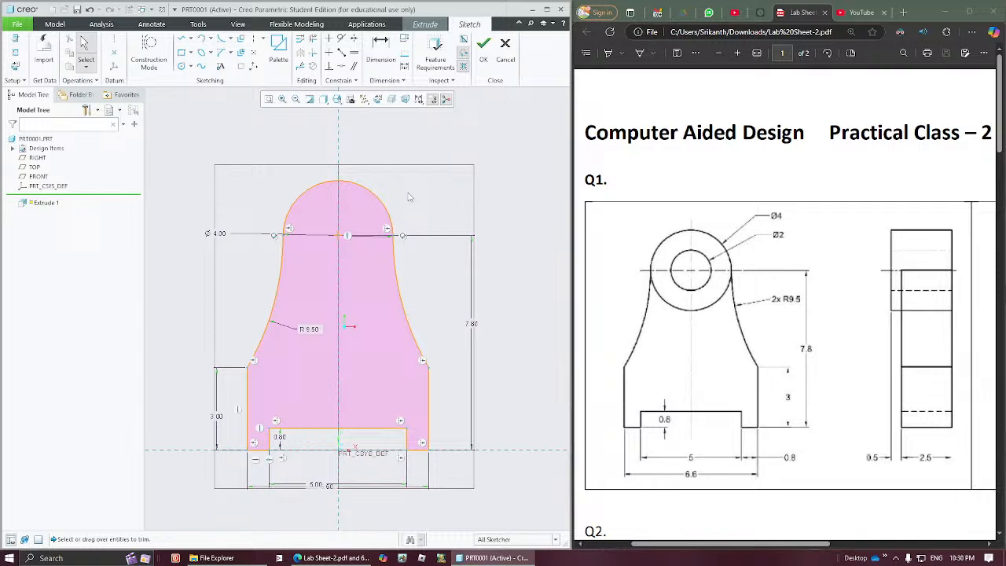
# Sketch a hole circle concentric with the top arc and set its diameter to 2.
pyautogui.click(181, 66)
pyautogui.click(338, 237)
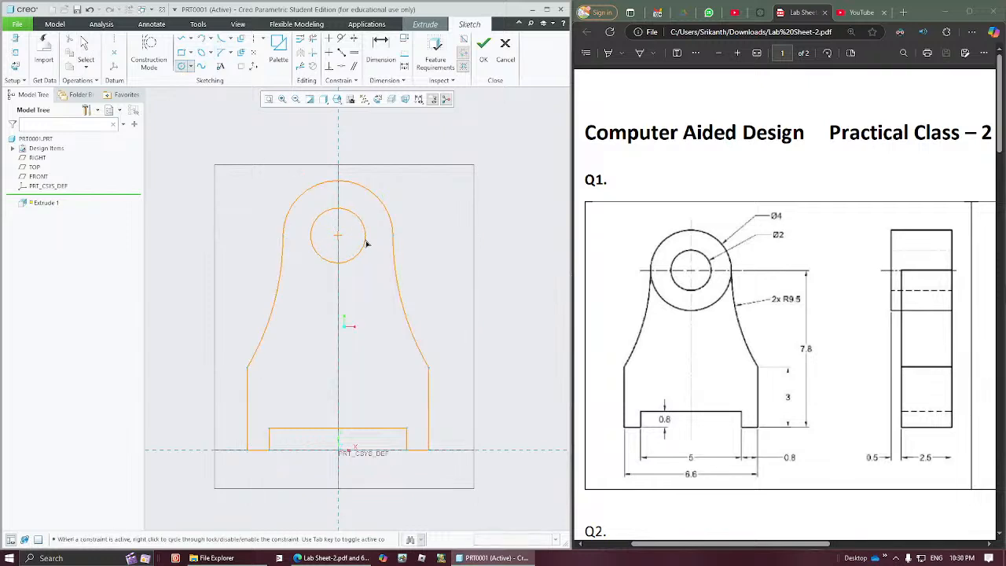
pyautogui.click(368, 244)
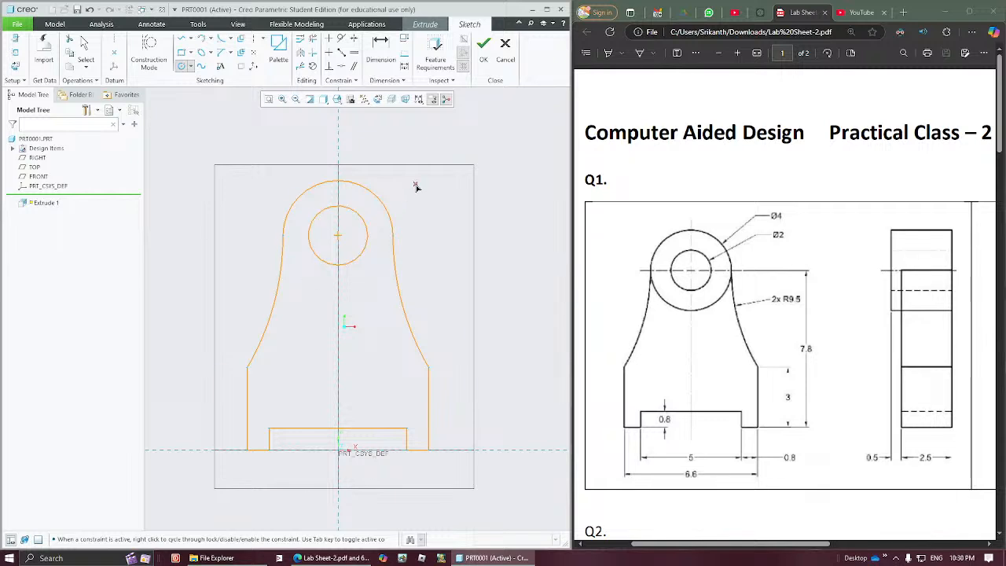
pyautogui.middleClick(417, 187)
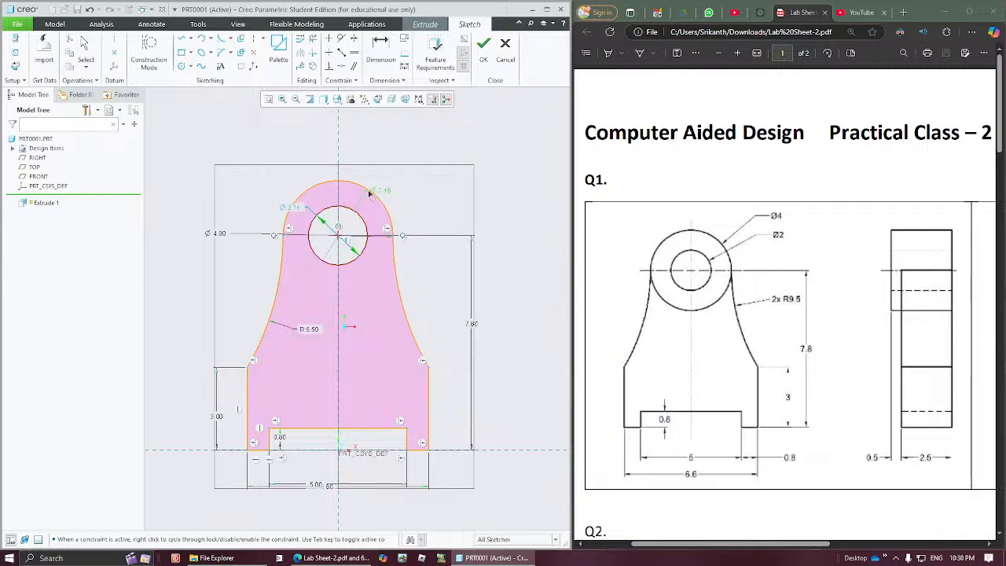
pyautogui.doubleClick(409, 194)
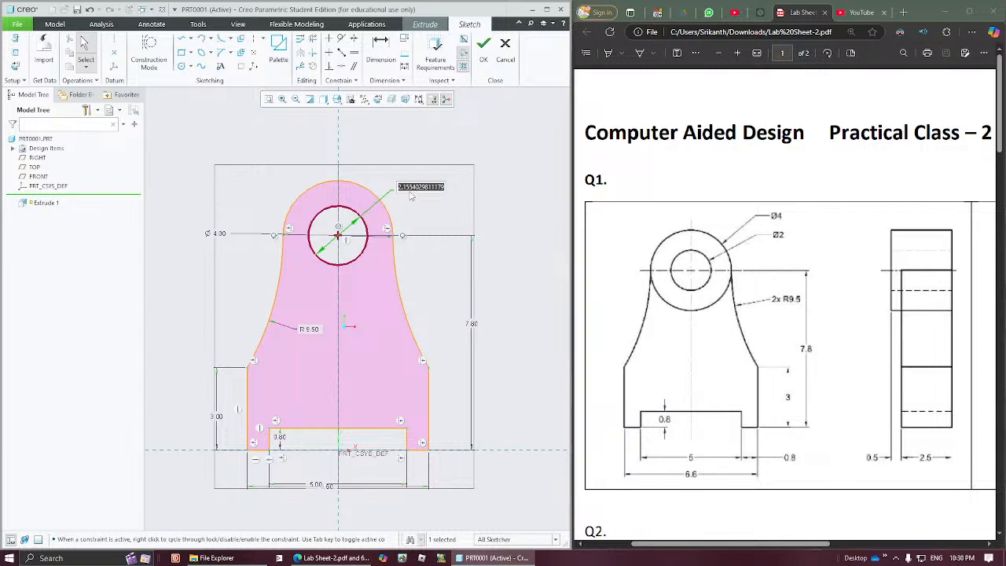
pyautogui.write('2')
pyautogui.press('Return')
pyautogui.click(406, 167)
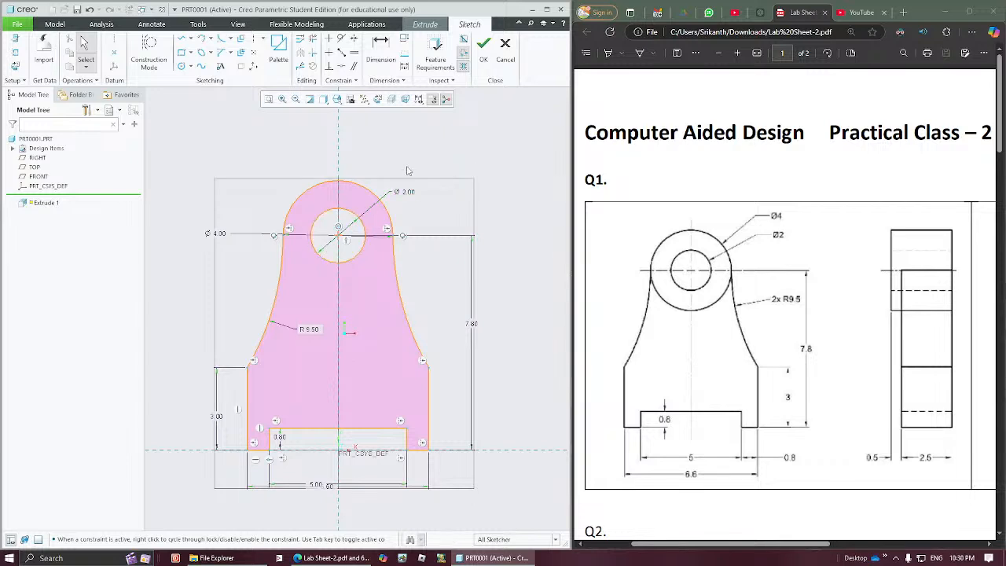
# Separate the crowded sketch dimensions and extrude the finished profile as a solid 2.5 deep.
pyautogui.moveTo(247, 207); pyautogui.dragTo(256, 192)
pyautogui.moveTo(329, 488); pyautogui.dragTo(327, 500)
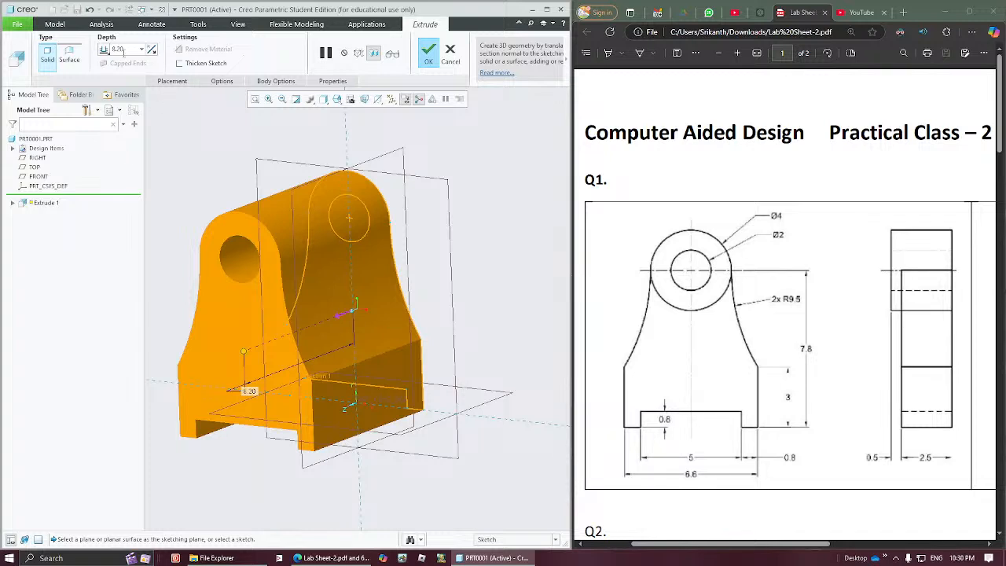
pyautogui.doubleClick(117, 49)
pyautogui.write('2')
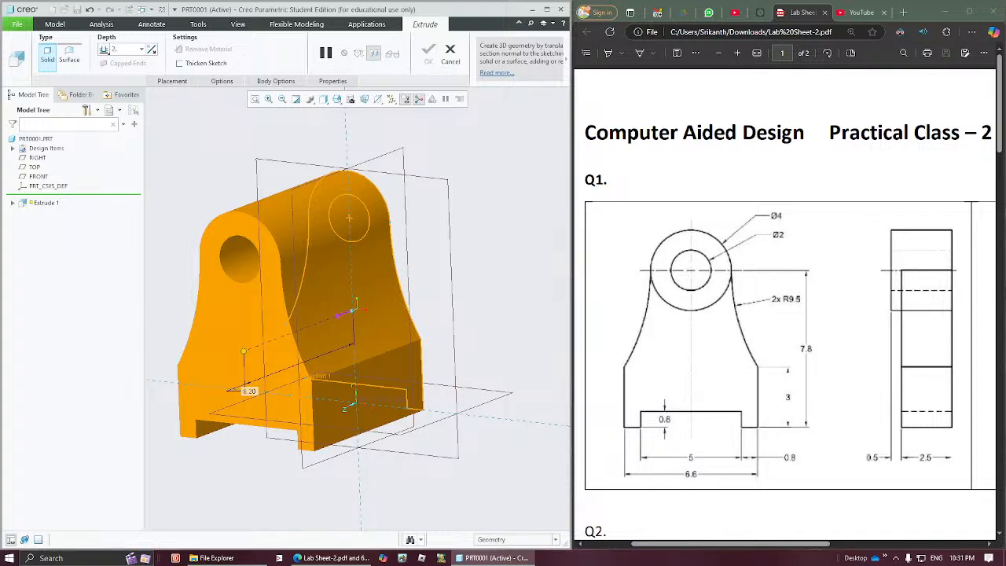
pyautogui.write('.5')
pyautogui.press('Return')
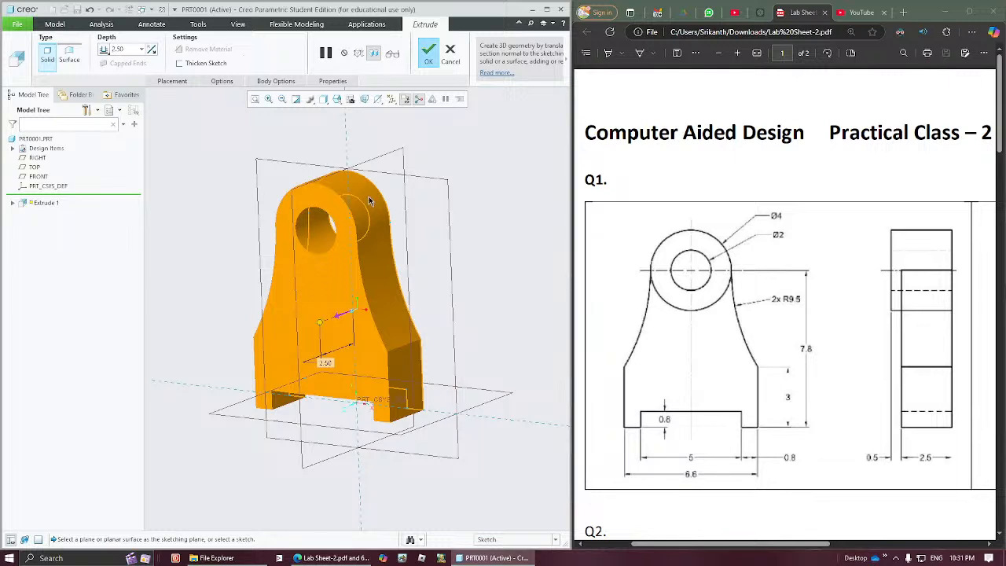
pyautogui.middleClick(436, 198)
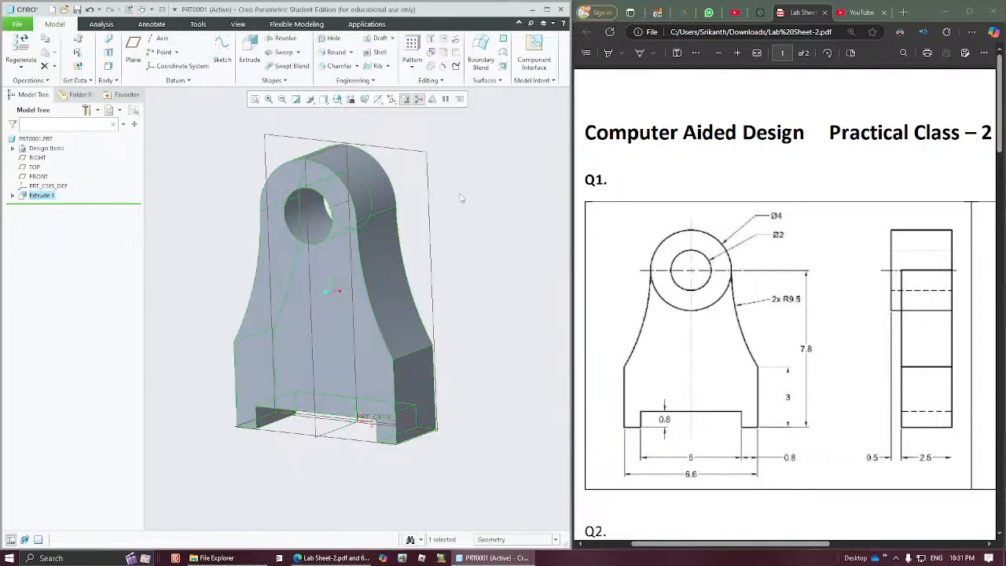
# Start a second extrude with its sketch on the bracket's large front face, oriented parallel to the screen.
pyautogui.moveTo(389, 260); pyautogui.dragTo(409, 269, button='middle')
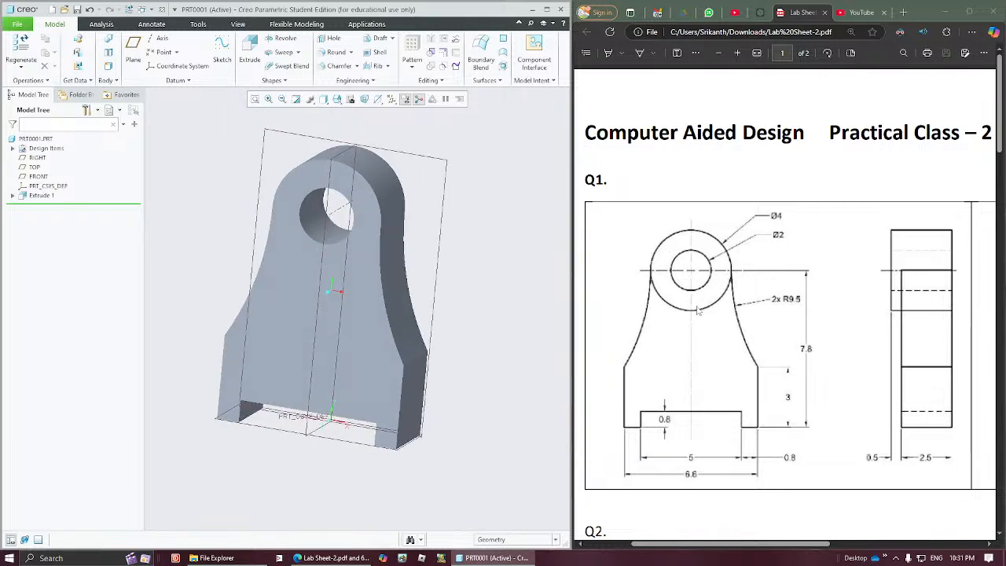
pyautogui.click(298, 287)
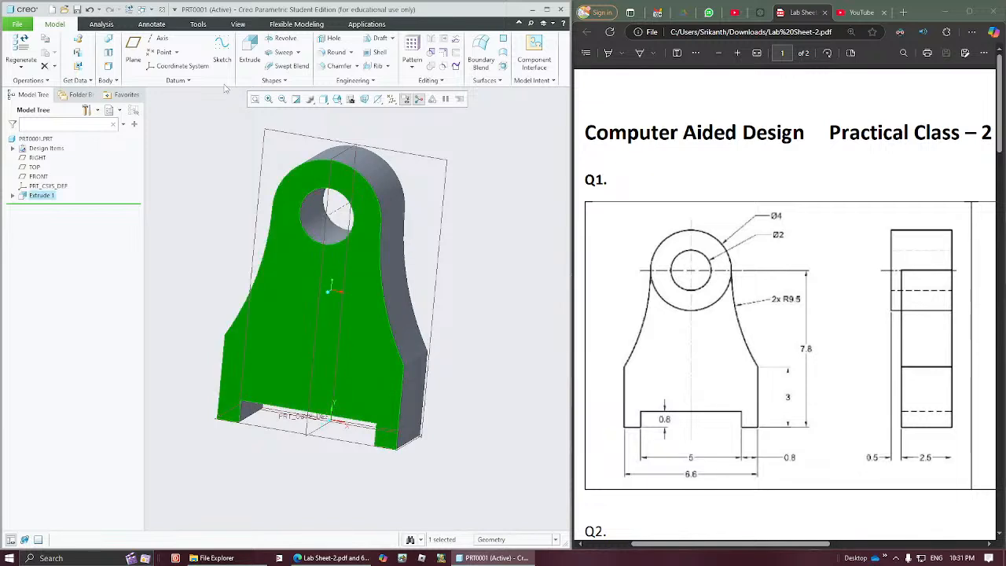
pyautogui.click(250, 56)
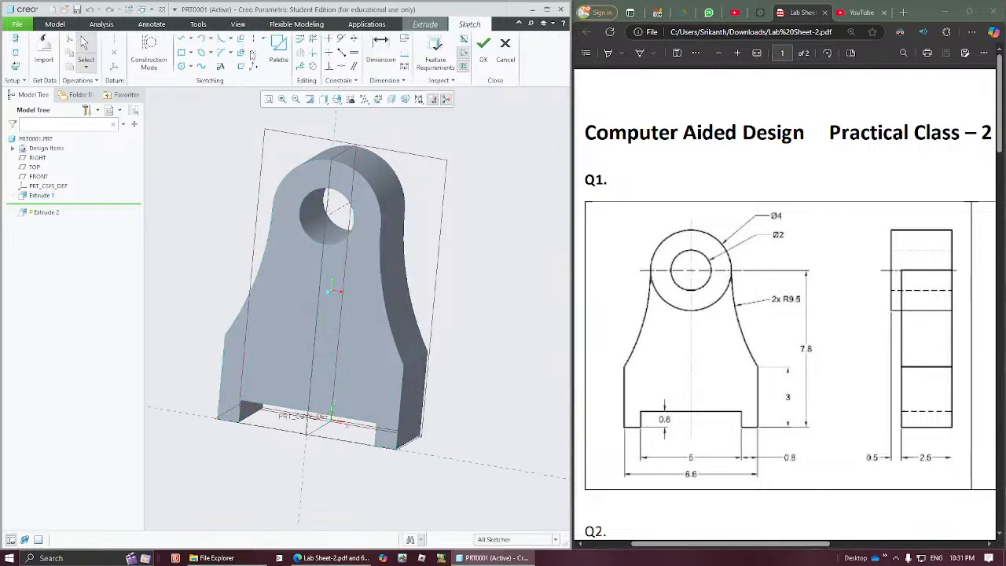
pyautogui.click(377, 99)
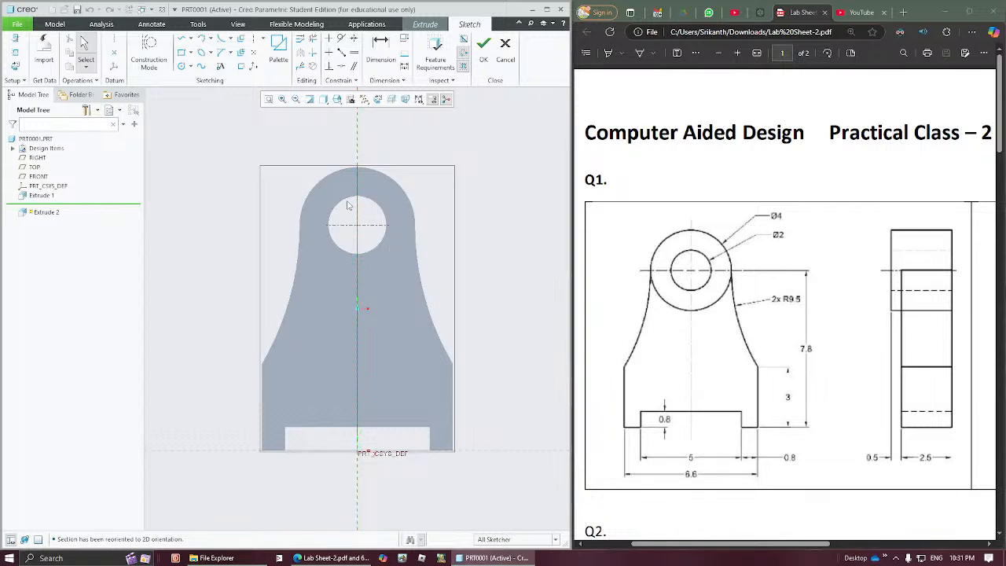
# Project the hole's two semicircular edges into the sketch as a chain converted to a closed loop.
pyautogui.click(243, 69)
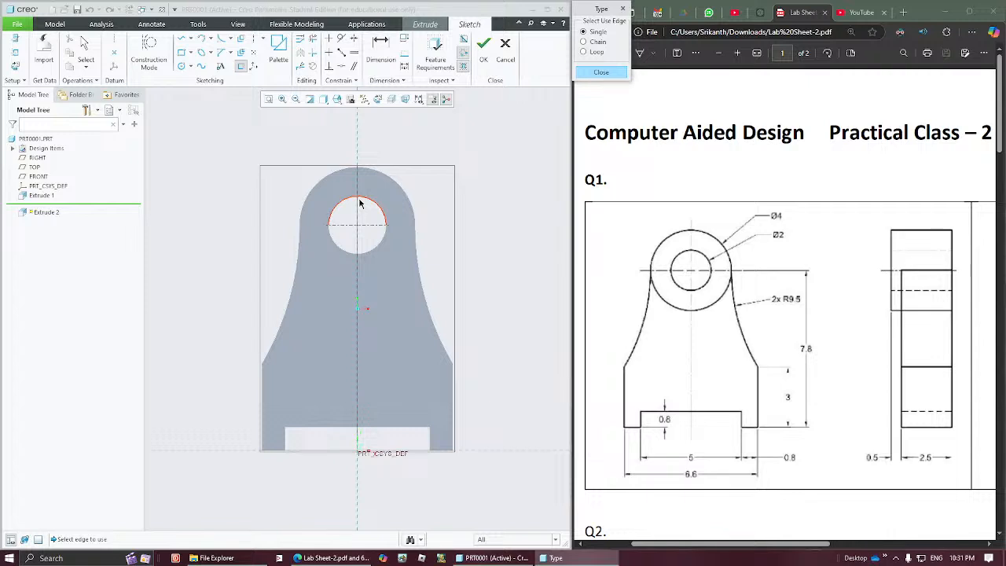
pyautogui.click(599, 54)
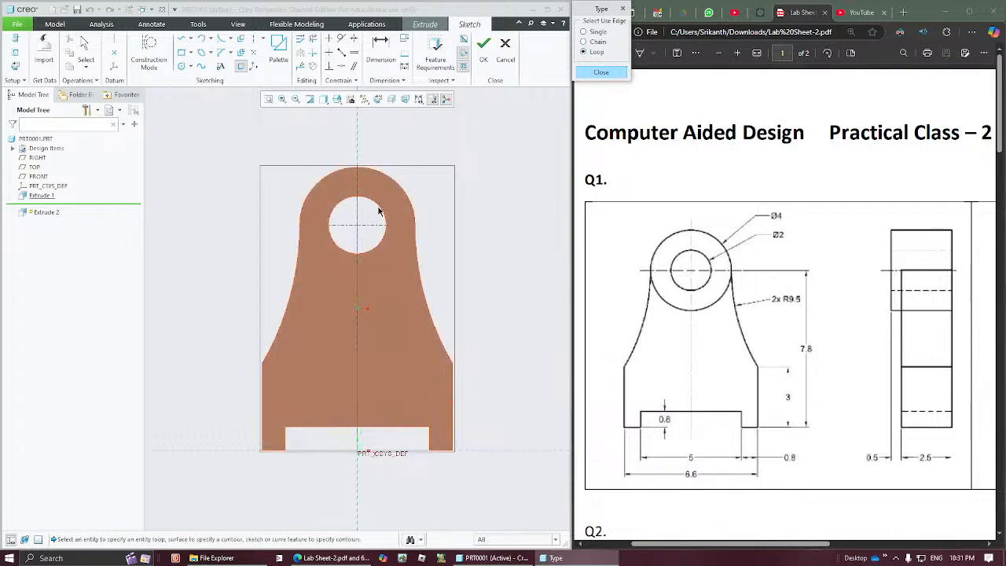
pyautogui.click(602, 41)
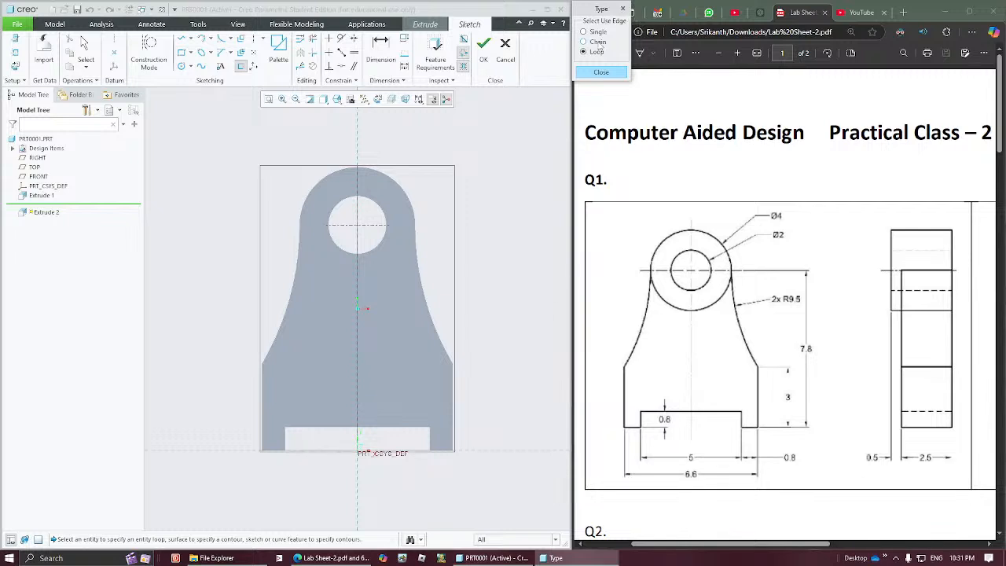
pyautogui.click(376, 203)
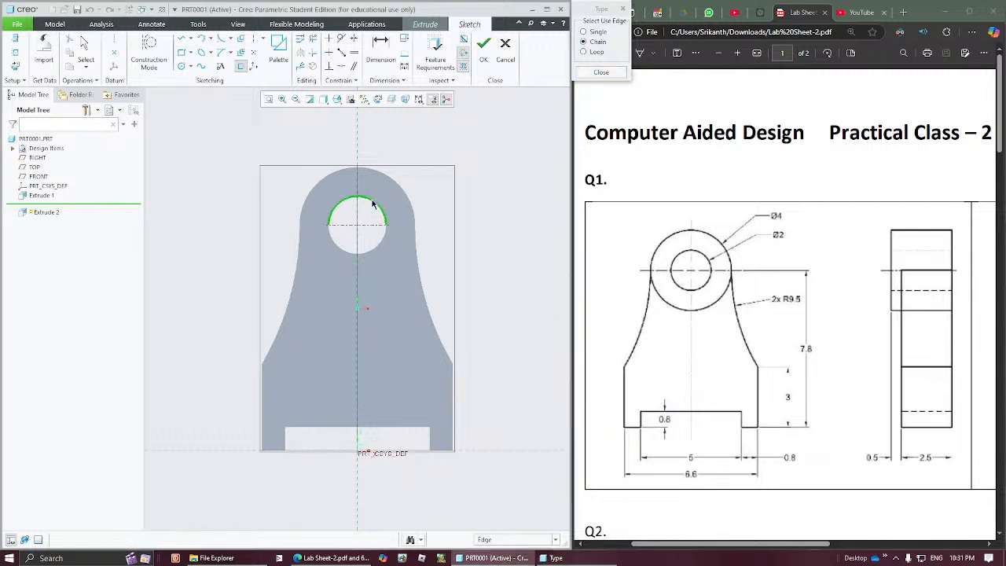
pyautogui.click(383, 242)
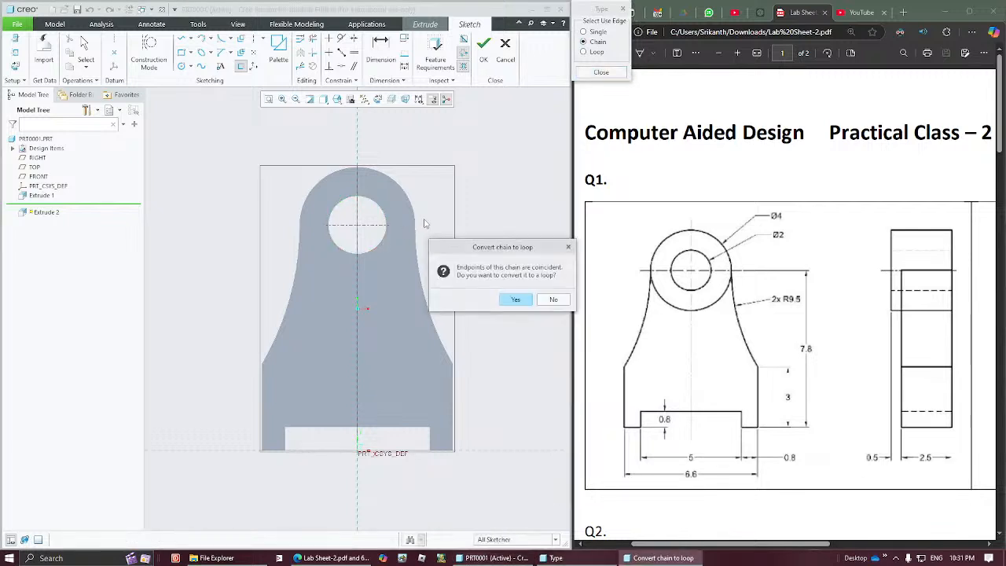
pyautogui.click(516, 302)
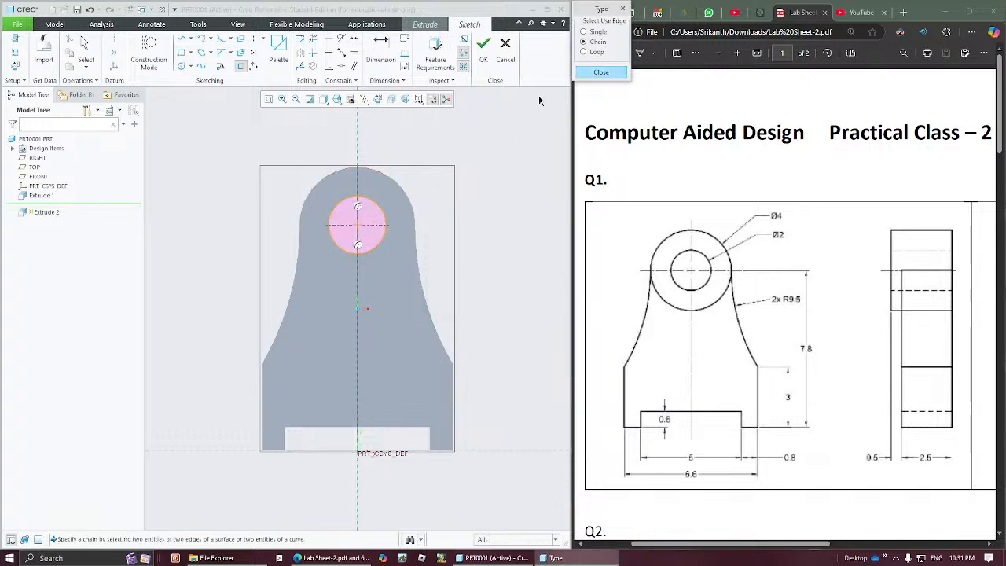
pyautogui.click(396, 187)
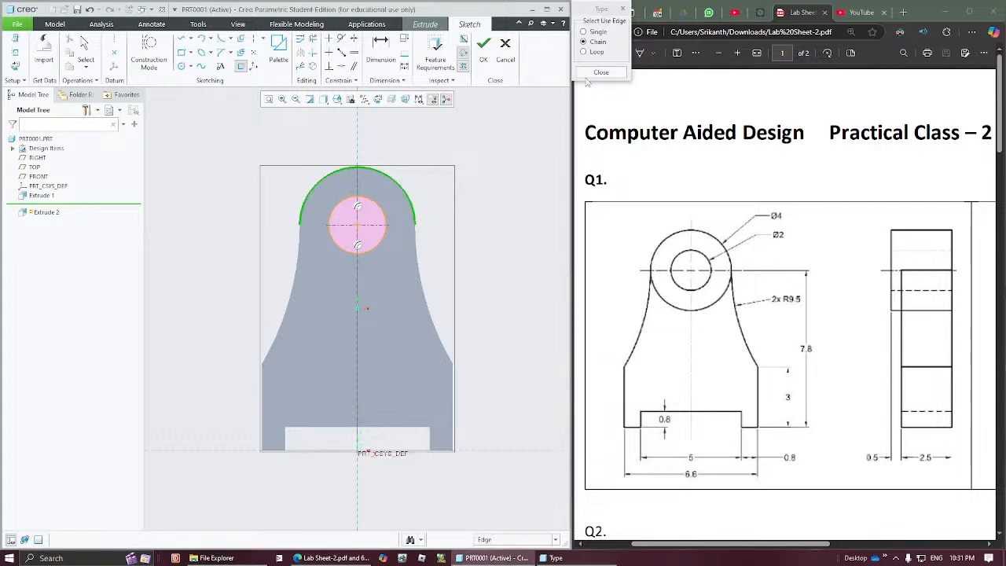
pyautogui.click(594, 73)
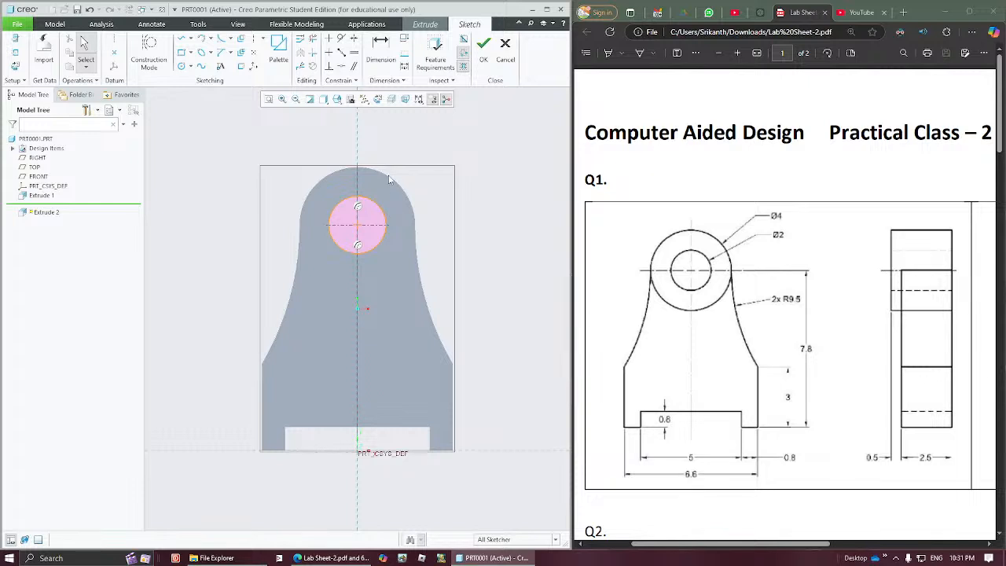
# Sketch a circle concentric with the hole, sized to coincide with the bracket's rounded top edge.
pyautogui.moveTo(388, 179)
pyautogui.mouseDown(button='middle')
pyautogui.moveTo(382, 197)
pyautogui.moveTo(351, 214)
pyautogui.mouseUp(button='middle')
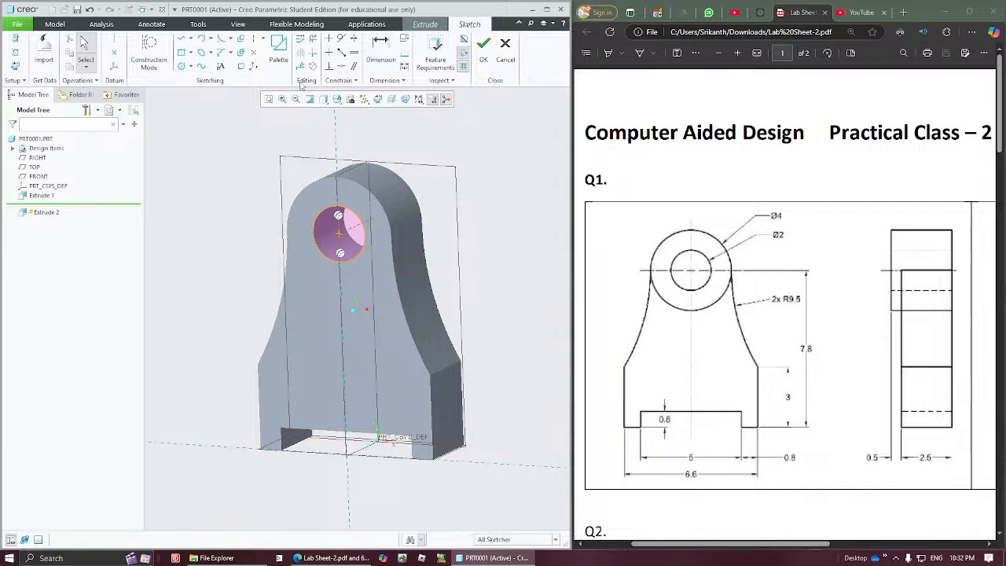
pyautogui.click(182, 66)
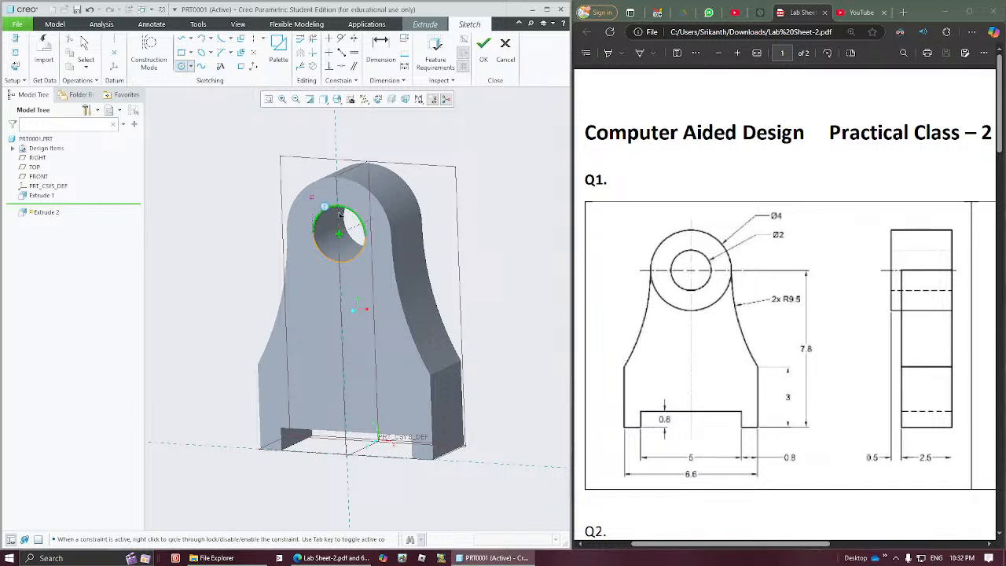
pyautogui.click(339, 234)
pyautogui.click(375, 197)
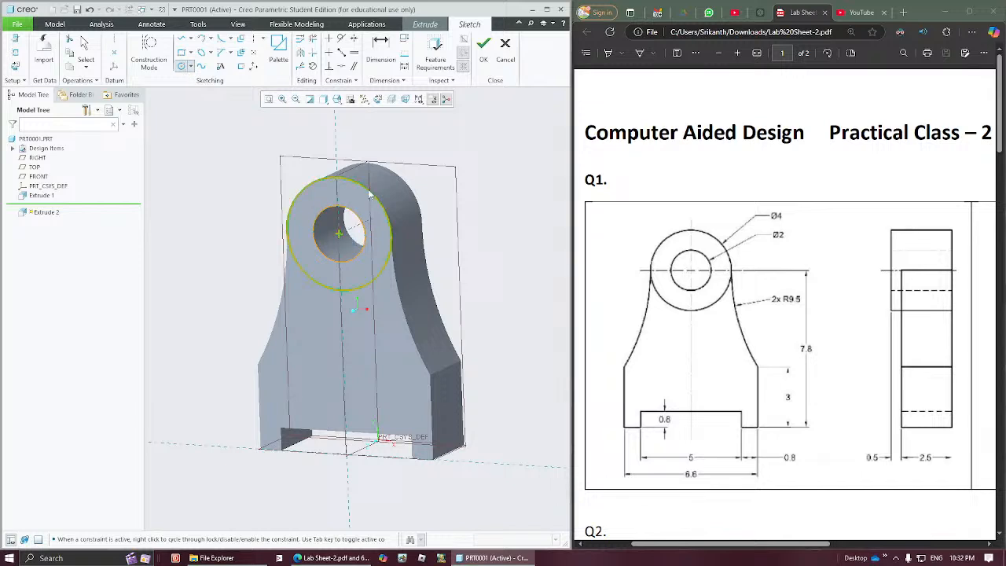
# Inspect the ring-shaped section between the hole and the outer circle, and finish the boss sketch.
pyautogui.middleClick(480, 197)
pyautogui.click(482, 198)
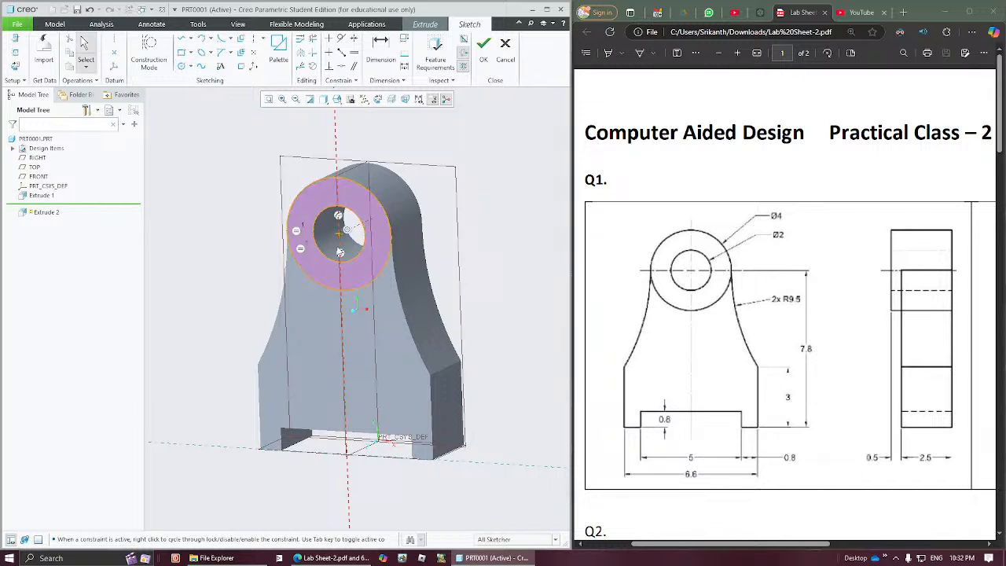
pyautogui.moveTo(340, 252); pyautogui.dragTo(375, 187, button='middle')
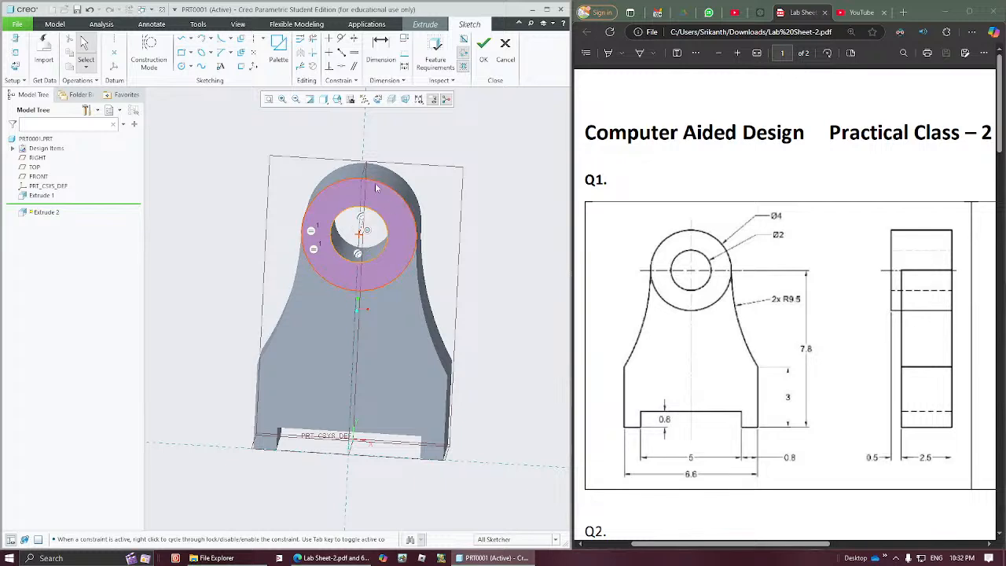
pyautogui.moveTo(338, 218); pyautogui.dragTo(348, 228)
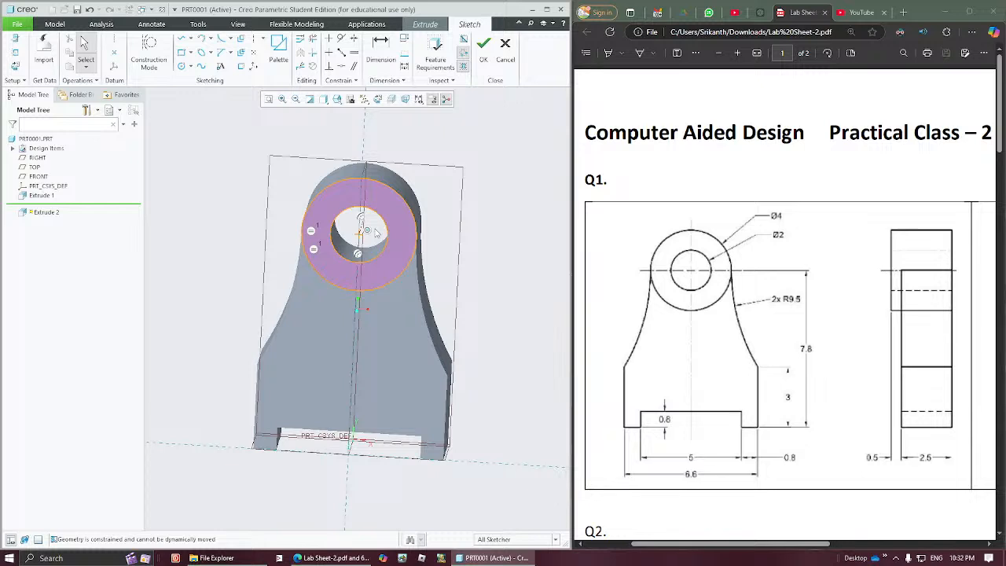
pyautogui.moveTo(340, 211); pyautogui.dragTo(359, 255, button='middle')
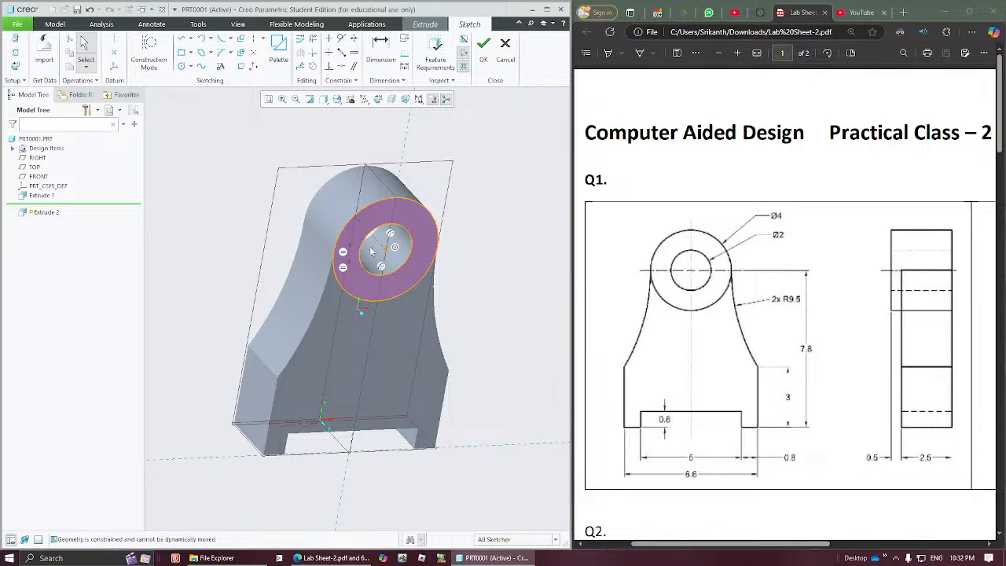
pyautogui.click(330, 209)
pyautogui.moveTo(422, 243)
pyautogui.mouseDown(button='middle')
pyautogui.moveTo(393, 225)
pyautogui.moveTo(351, 268)
pyautogui.mouseUp(button='middle')
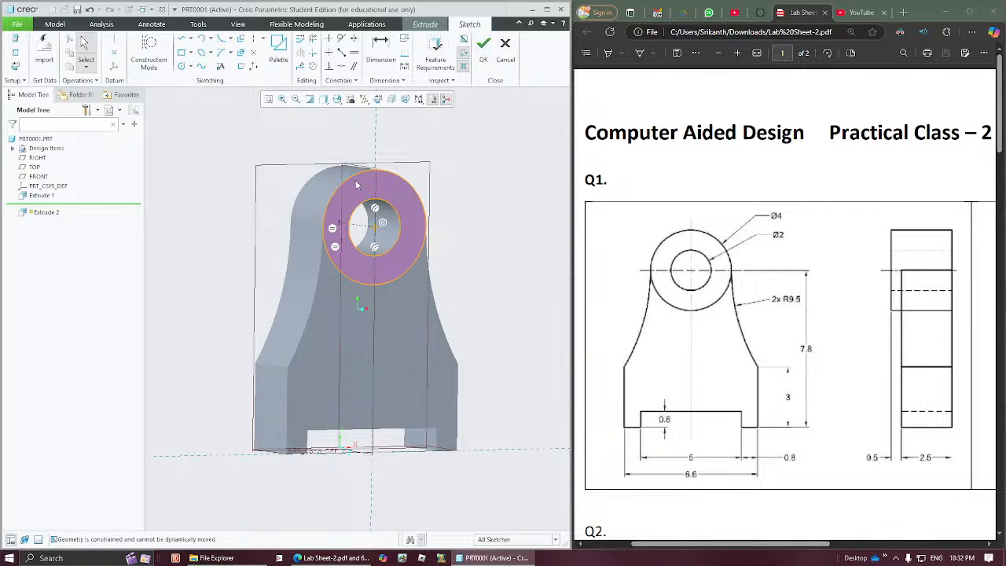
pyautogui.click(482, 47)
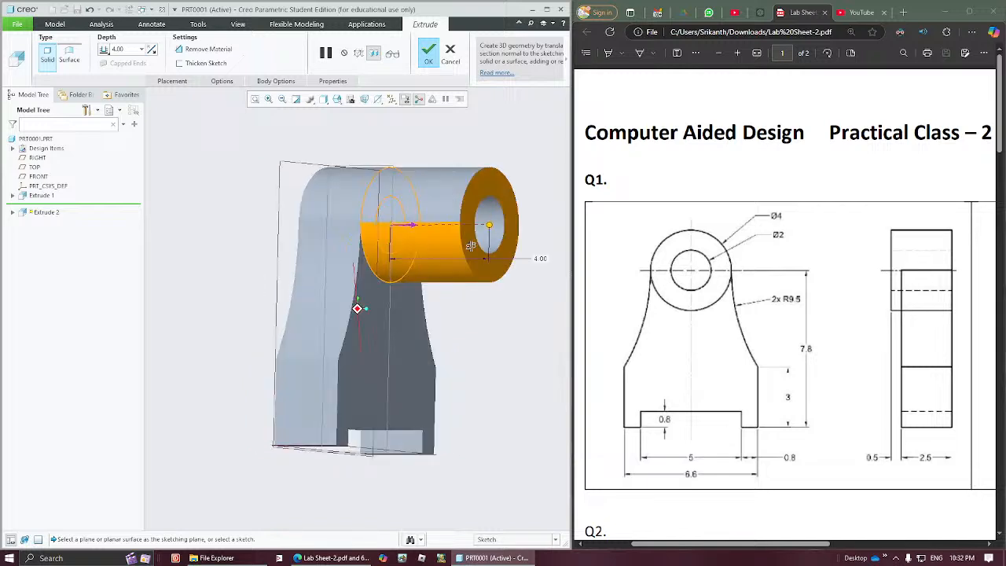
# Extrude the ring section outward from the bracket's front face to a depth of 0.5 as a solid boss.
pyautogui.click(129, 50)
pyautogui.write('0')
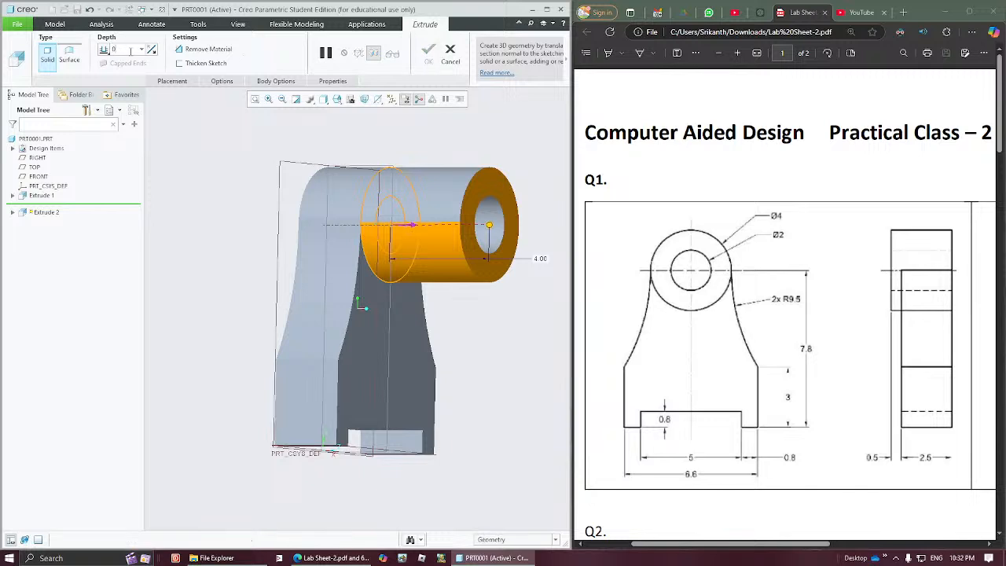
pyautogui.write('.5')
pyautogui.press('Return')
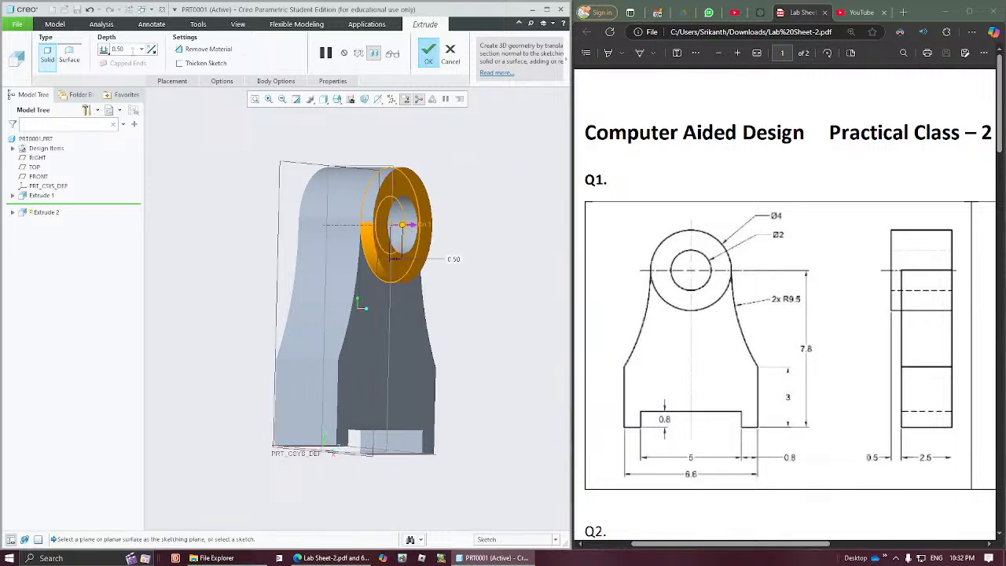
pyautogui.moveTo(459, 277); pyautogui.dragTo(438, 247, button='middle')
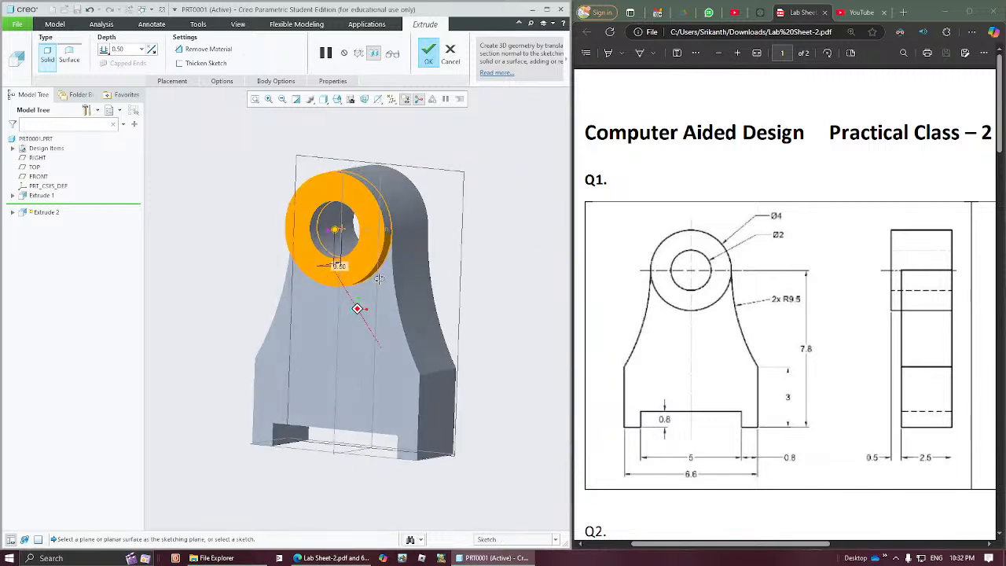
pyautogui.click(429, 53)
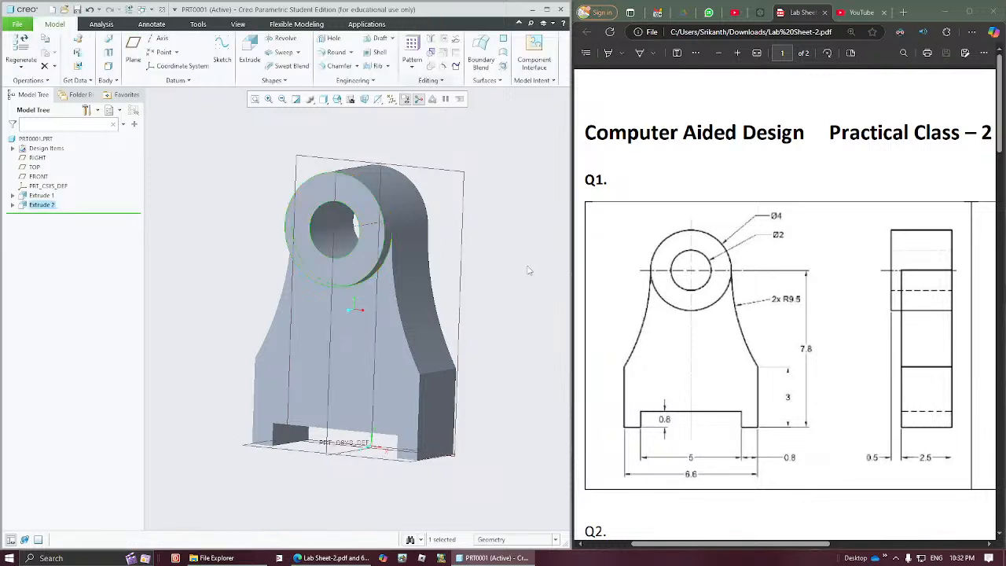
# Compare the finished bracket with the isometric picture of Q1 on the lab sheet, viewing the model from a similar angle.
pyautogui.moveTo(461, 281)
pyautogui.mouseDown(button='middle')
pyautogui.moveTo(420, 285)
pyautogui.moveTo(418, 297)
pyautogui.mouseUp(button='middle')
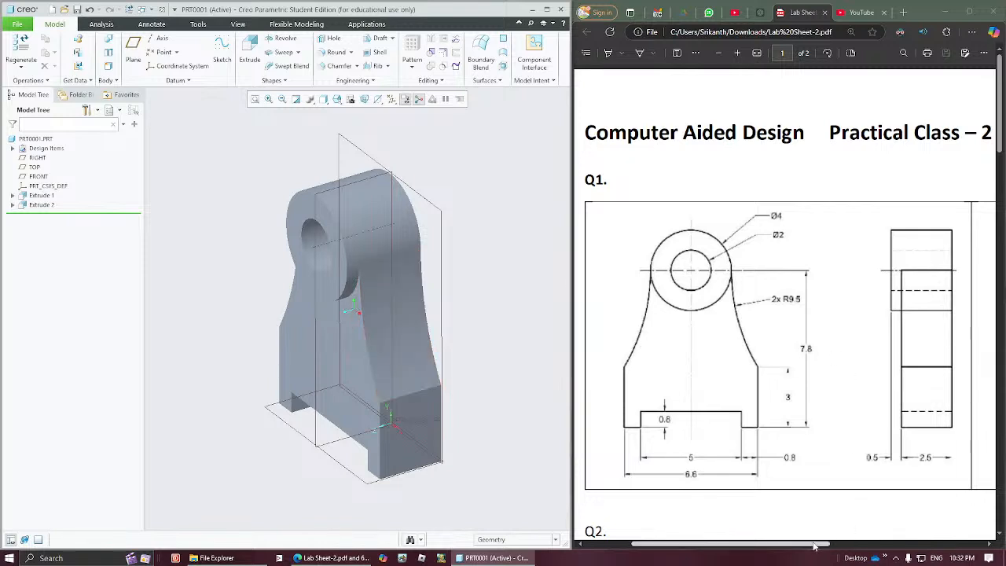
pyautogui.moveTo(823, 541); pyautogui.dragTo(982, 528)
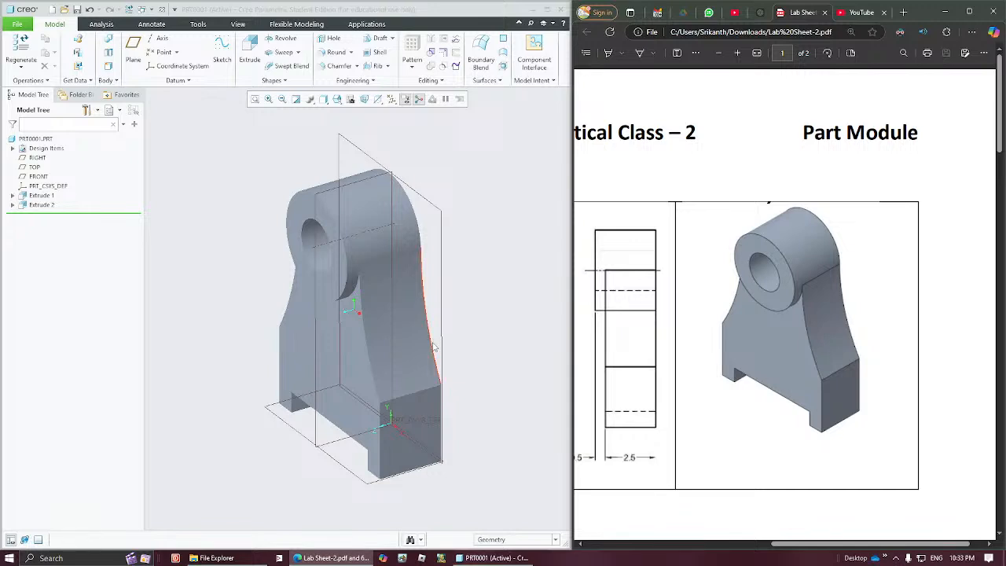
pyautogui.moveTo(435, 347)
pyautogui.mouseDown(button='middle')
pyautogui.moveTo(448, 307)
pyautogui.moveTo(440, 331)
pyautogui.mouseUp(button='middle')
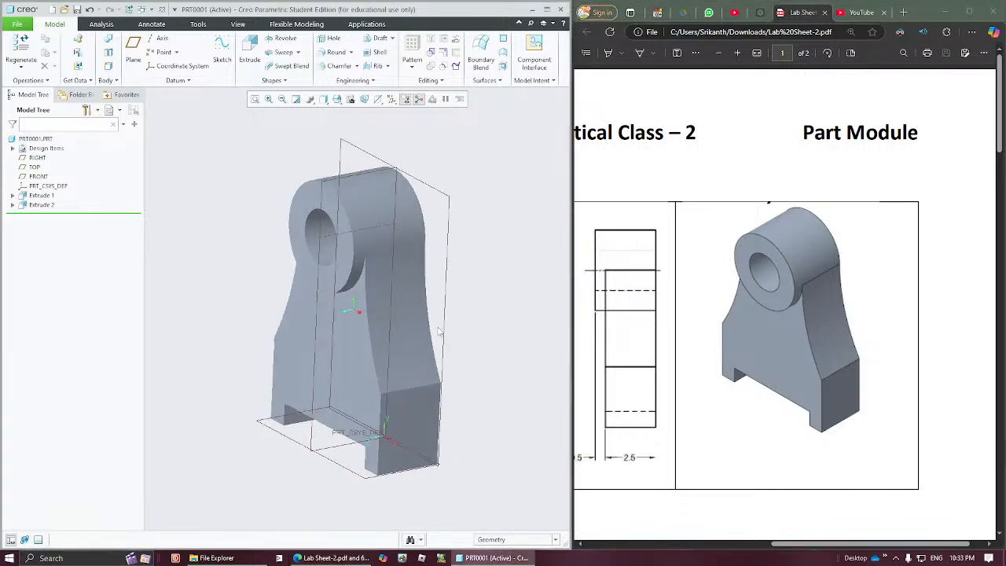